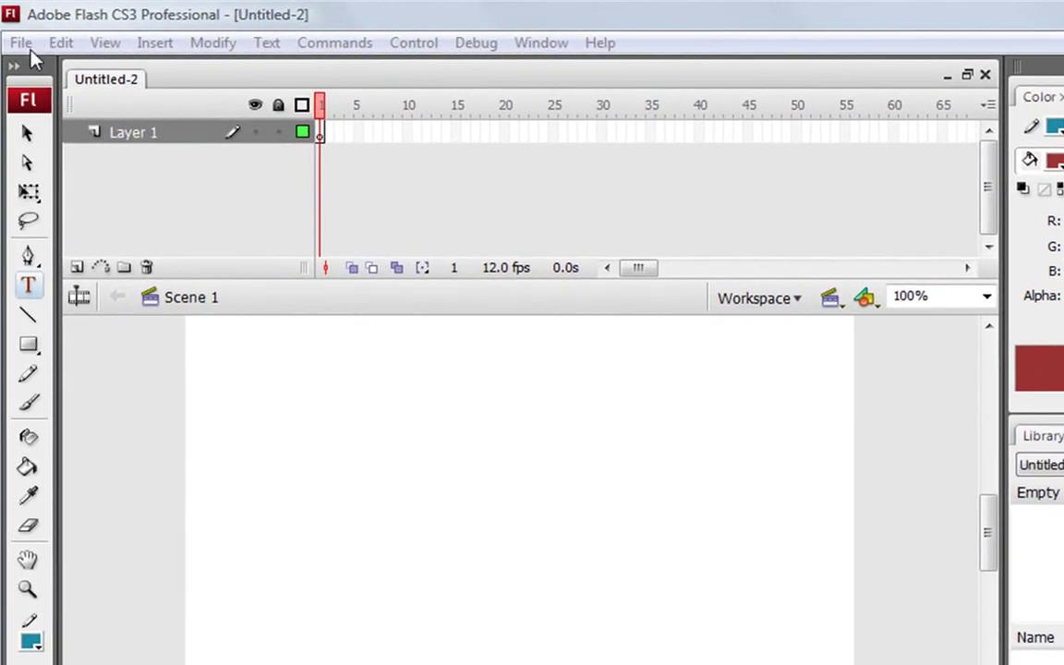
Import Explosion1 from the Documents folder to the library, opening the Import Video wizard
click(22, 44)
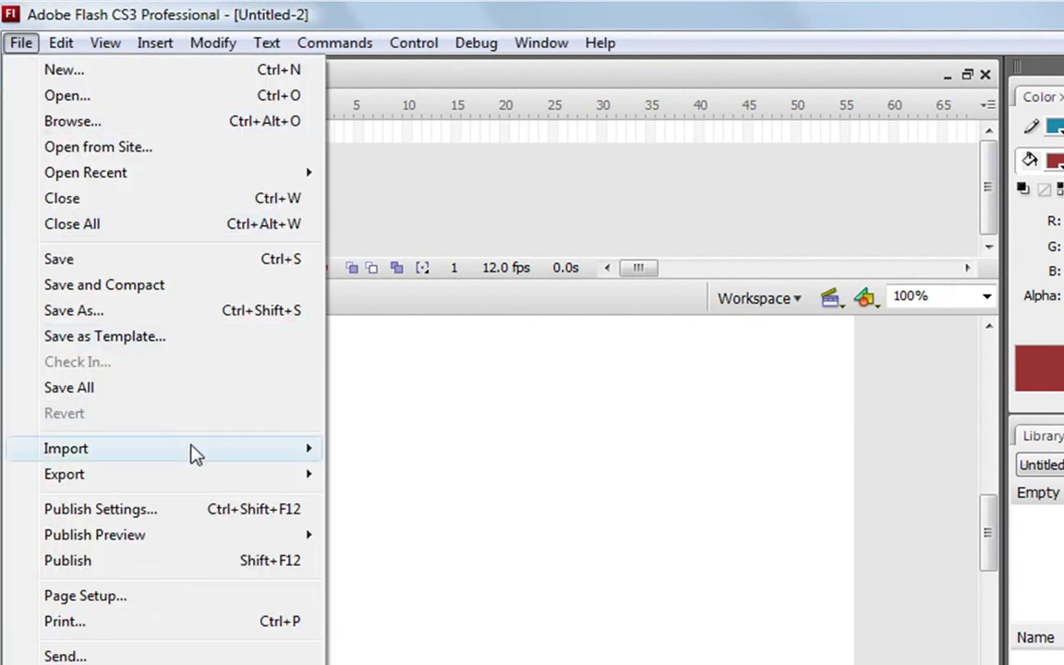
mouse_move(297, 451)
click(379, 474)
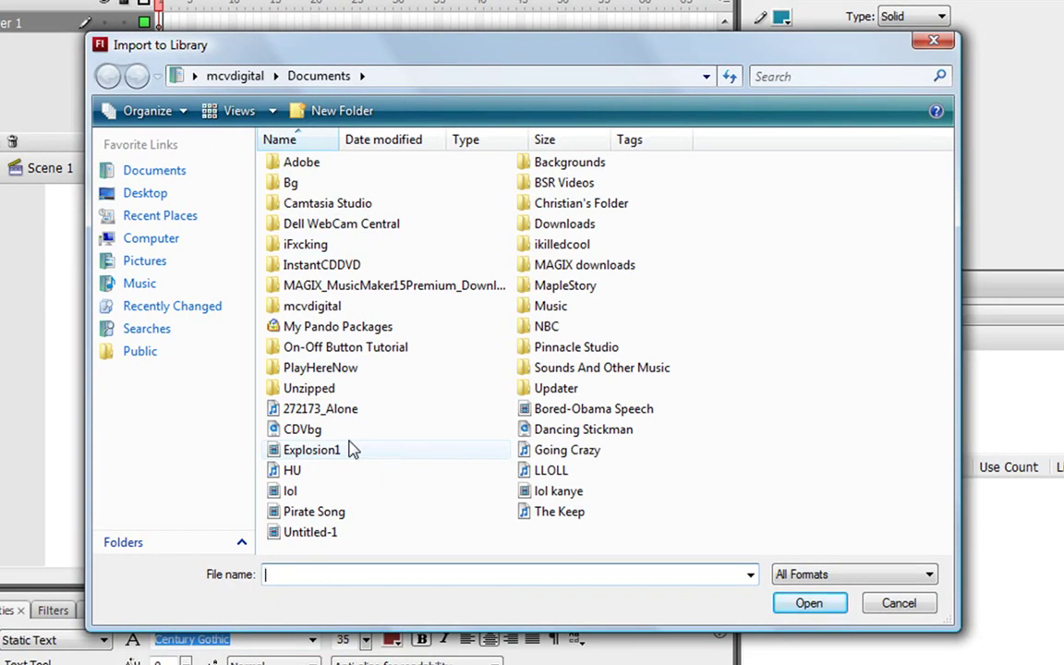
click(349, 447)
click(348, 443)
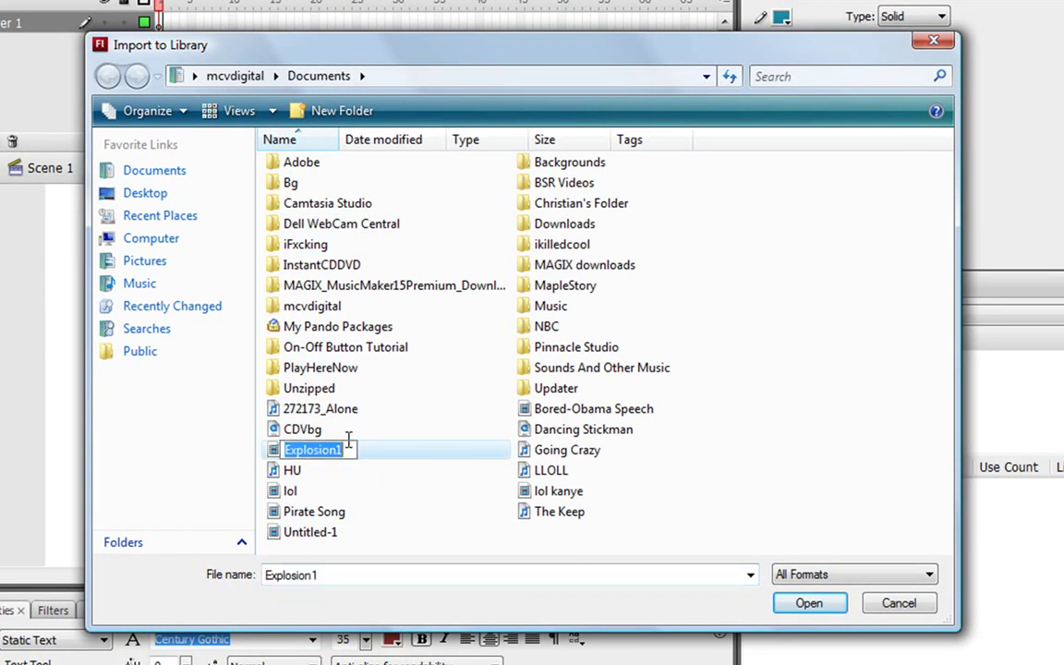
double_click(370, 457)
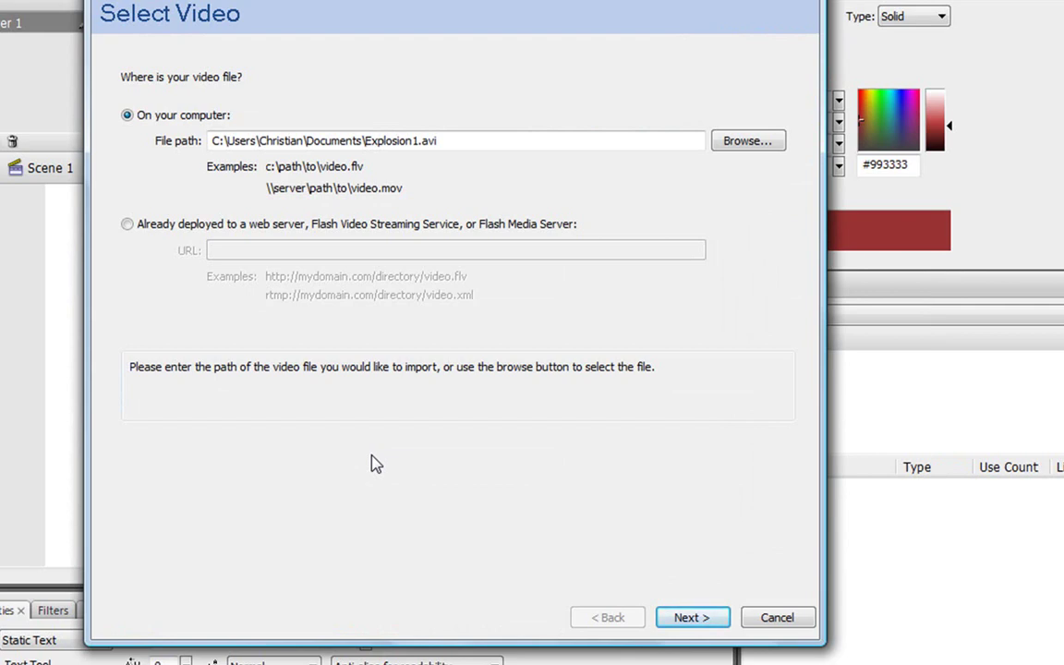
Embed Explosion1 in the SWF for timeline playback, keeping default embedding and encoding settings
click(690, 617)
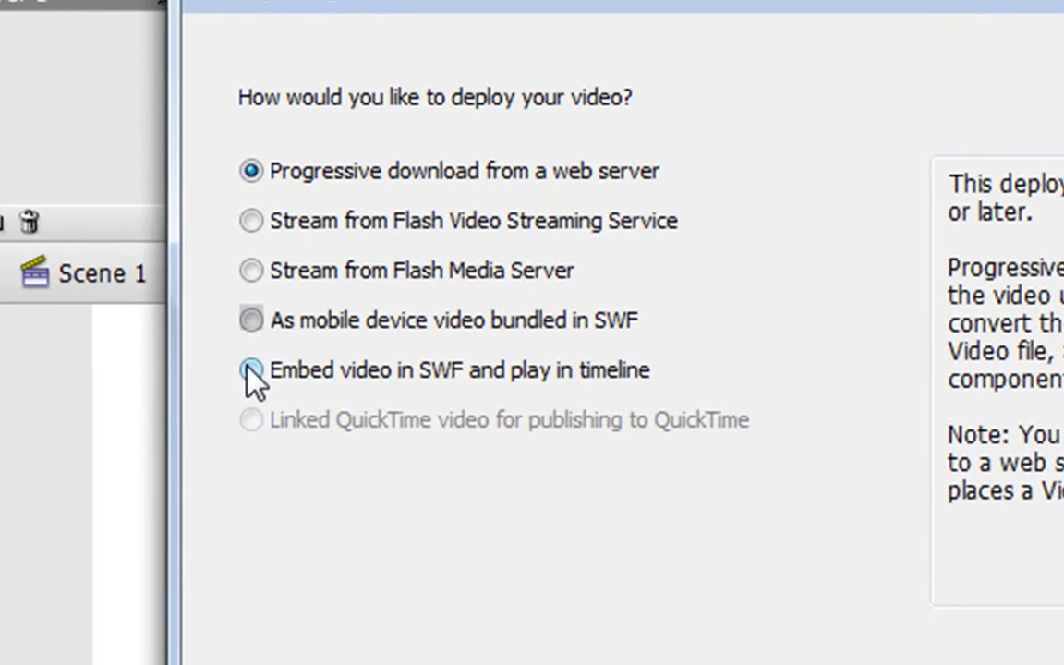
click(250, 370)
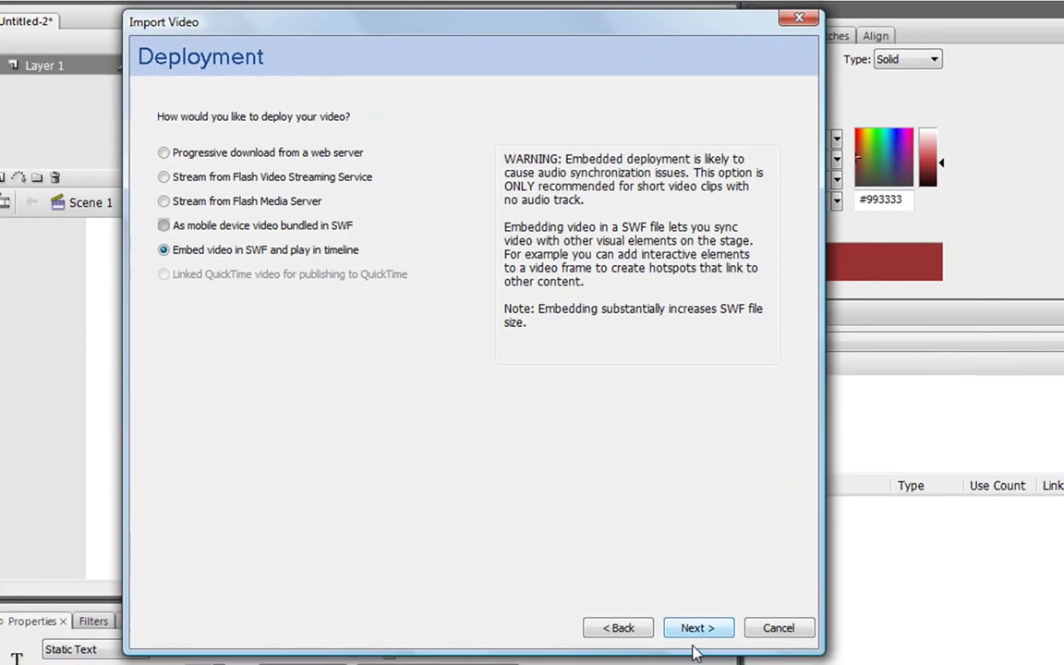
click(695, 629)
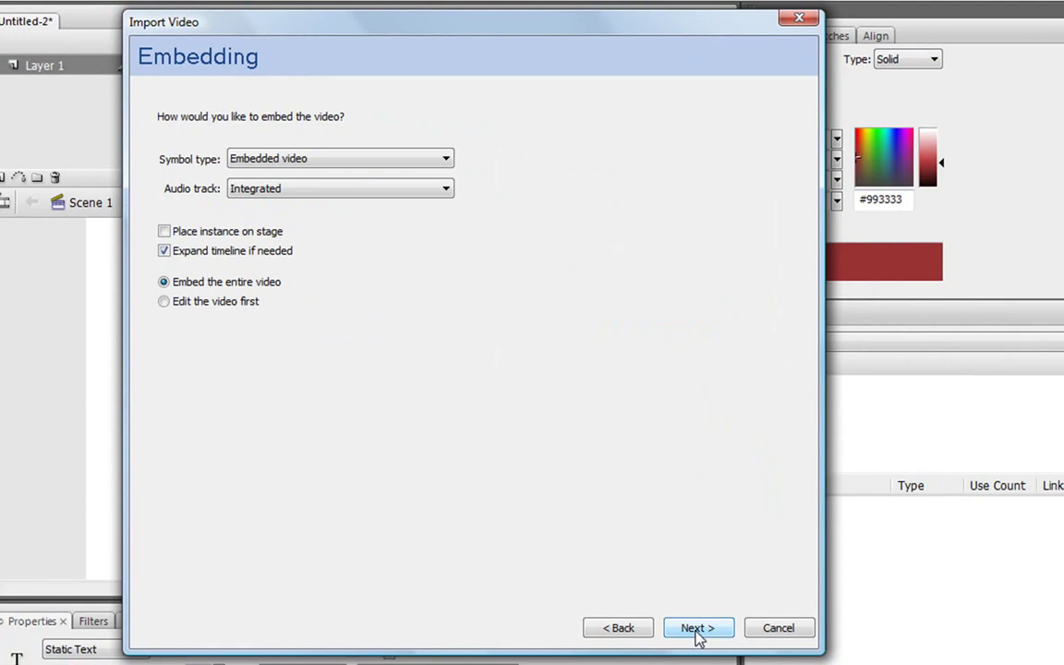
click(697, 631)
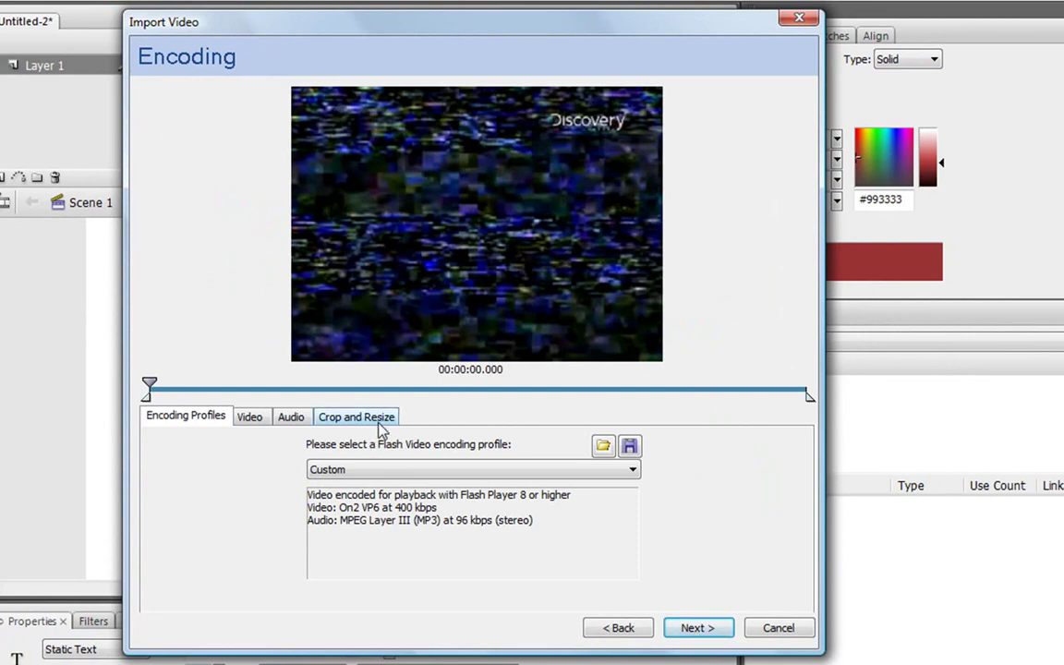
click(703, 635)
click(699, 629)
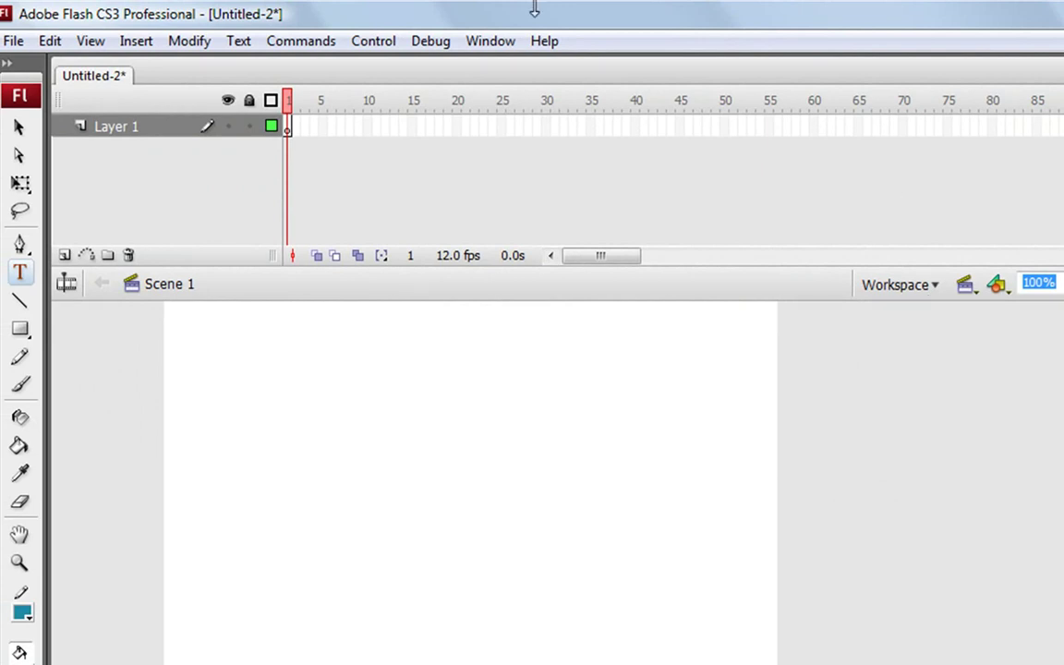
Drag Explosion1 from the Library panel onto the stage and accept inserting 230 frames
click(497, 42)
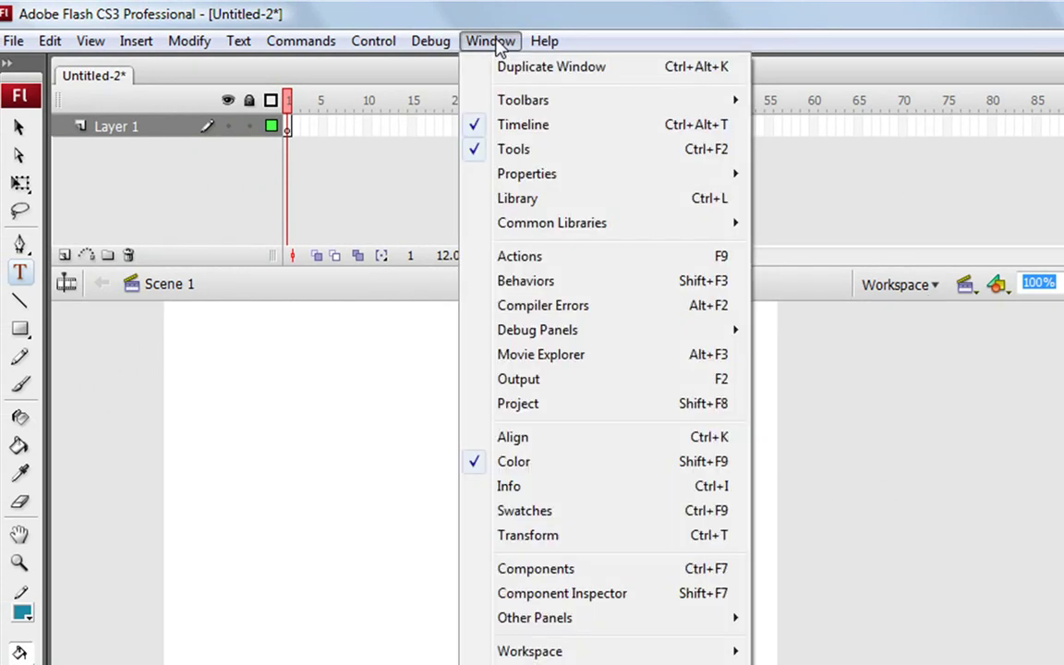
click(516, 200)
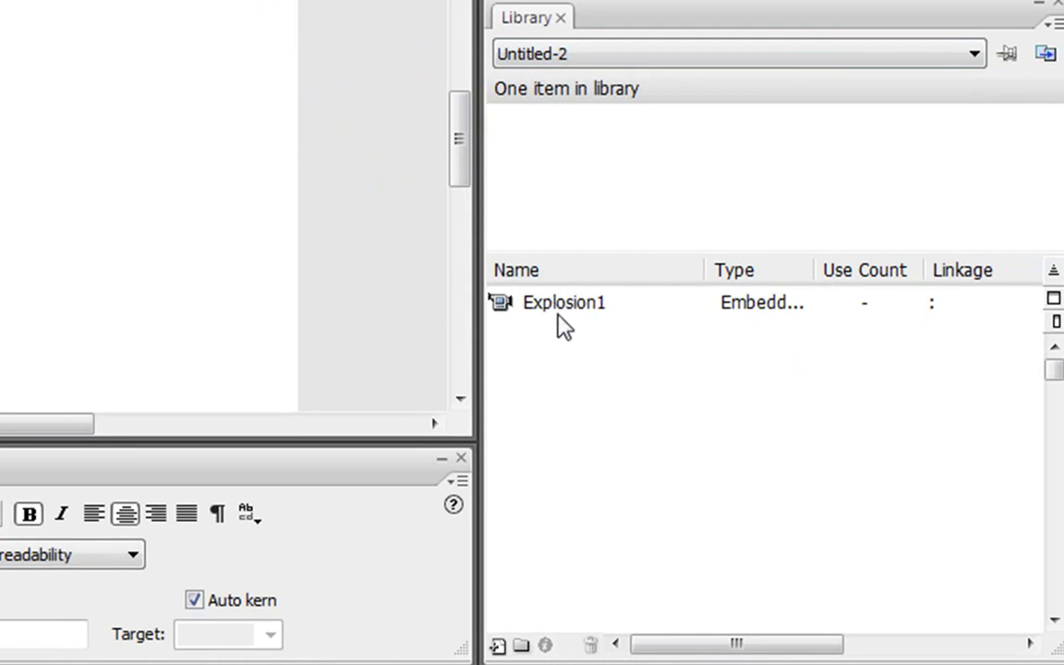
click(558, 309)
drag(607, 332, 190, 247)
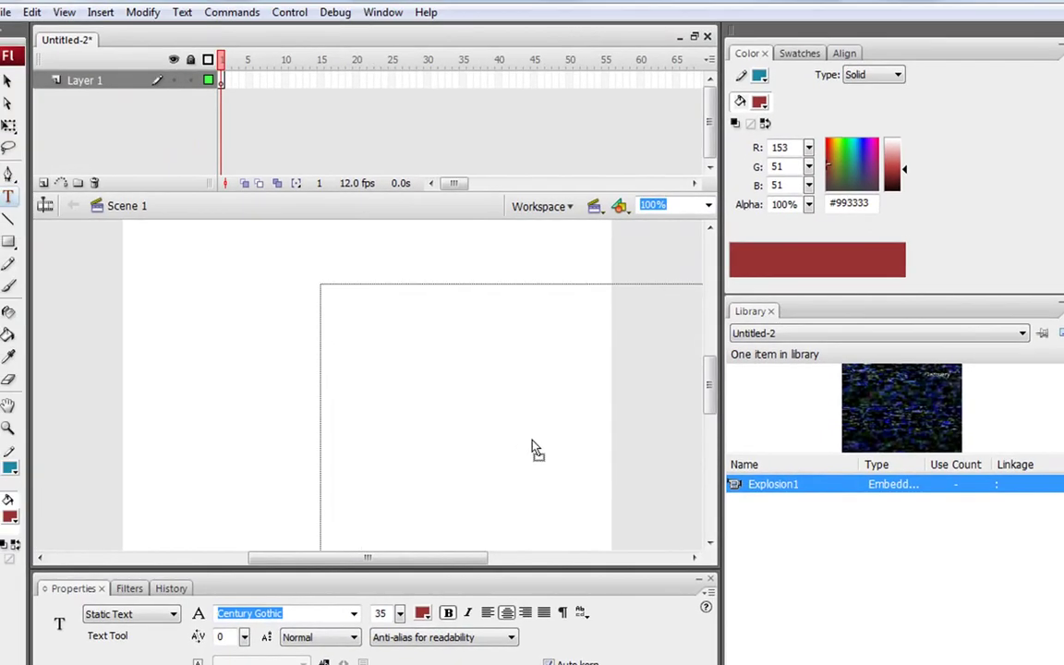
drag(533, 449, 356, 391)
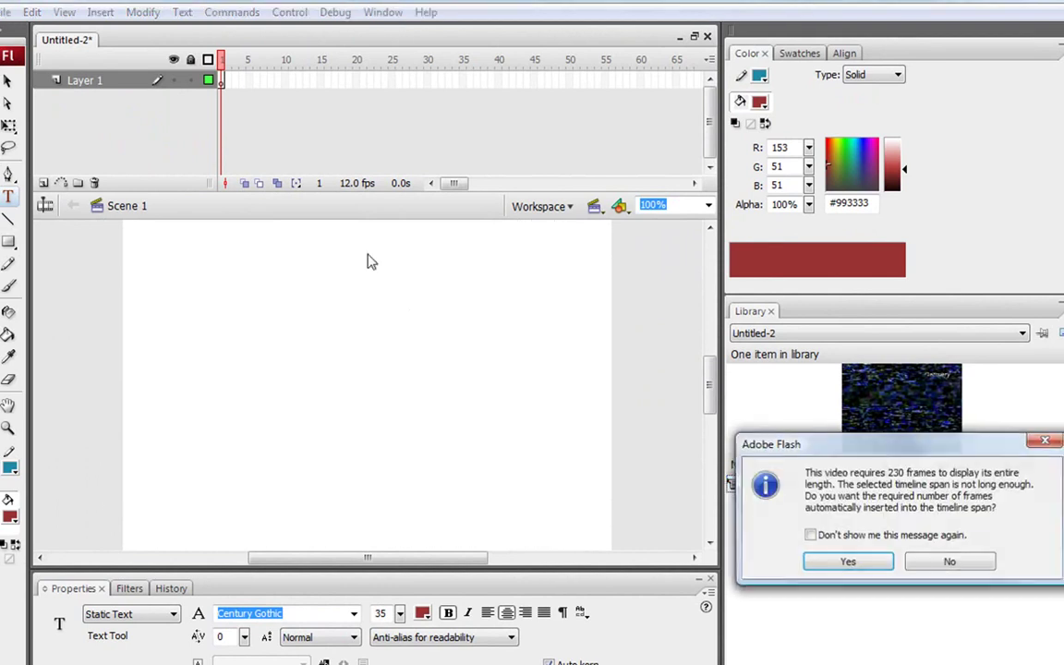
drag(756, 444, 477, 372)
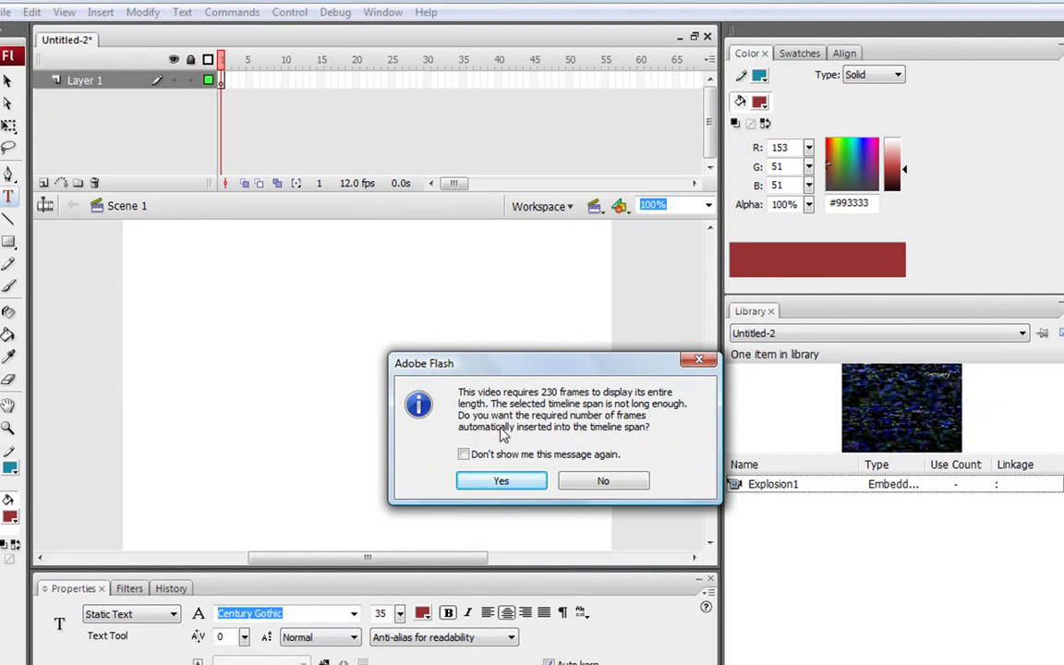
click(503, 481)
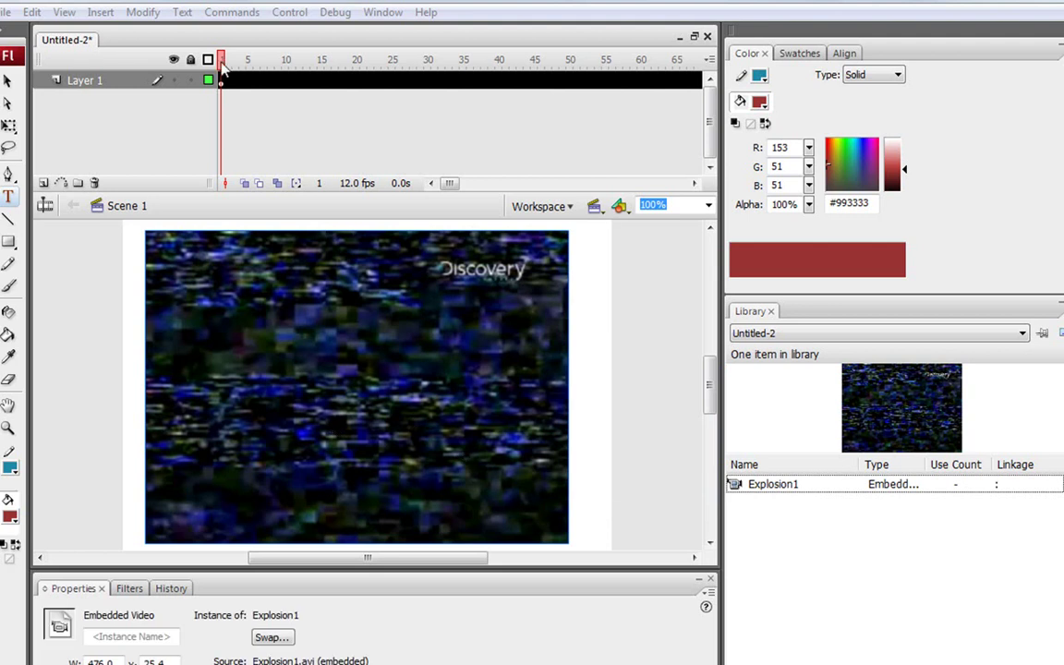
Scrub and play the explosion footage on the timeline, then run Control > Test Movie
click(247, 80)
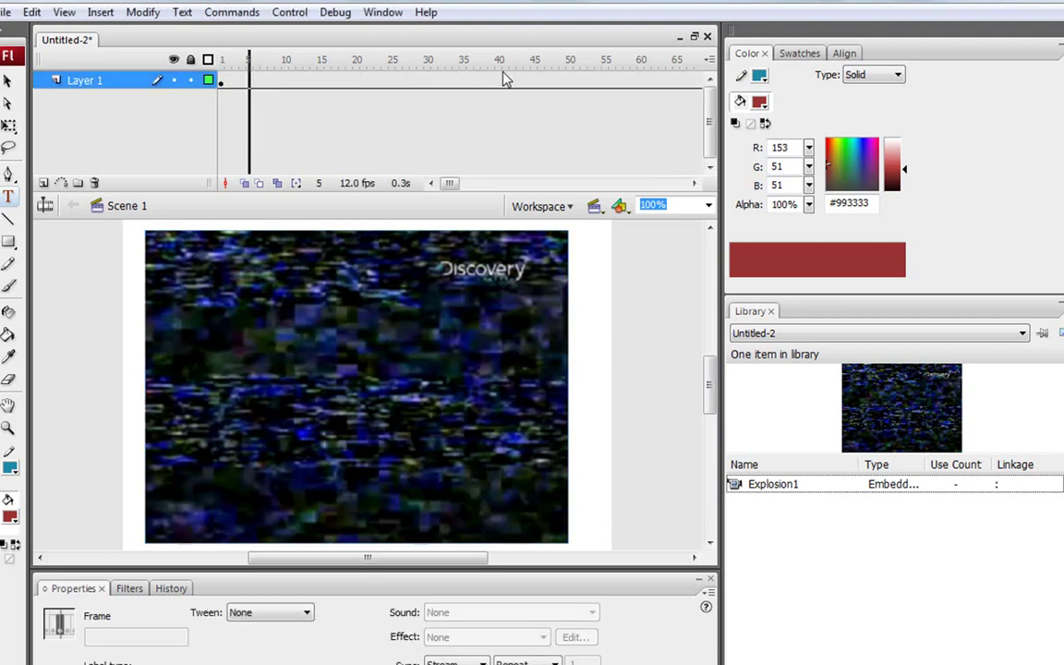
drag(503, 81, 478, 94)
key(Return)
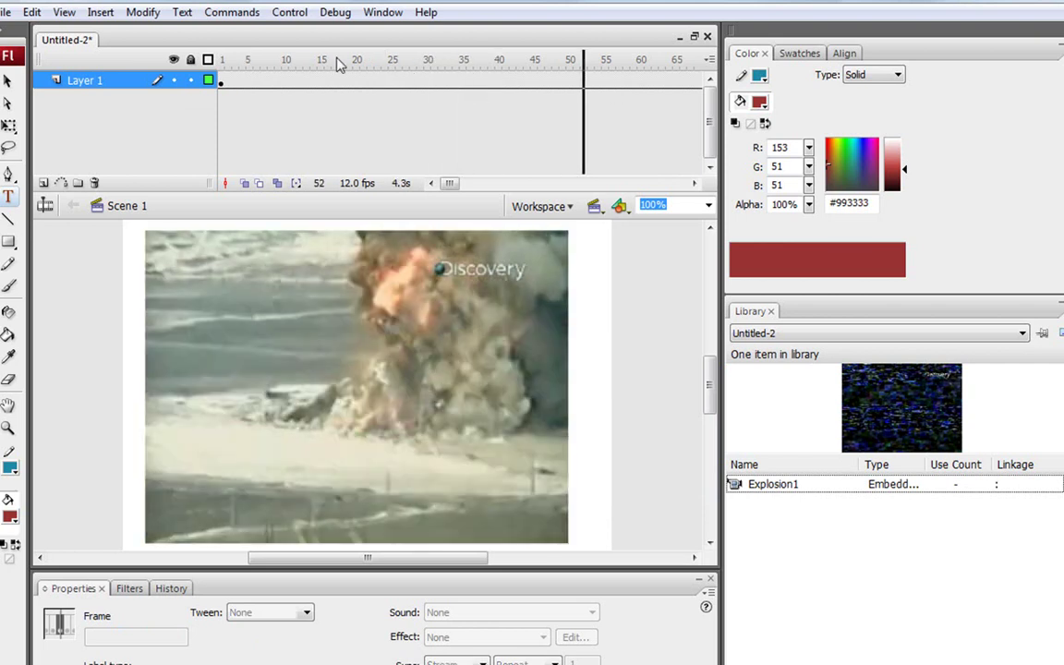
click(314, 64)
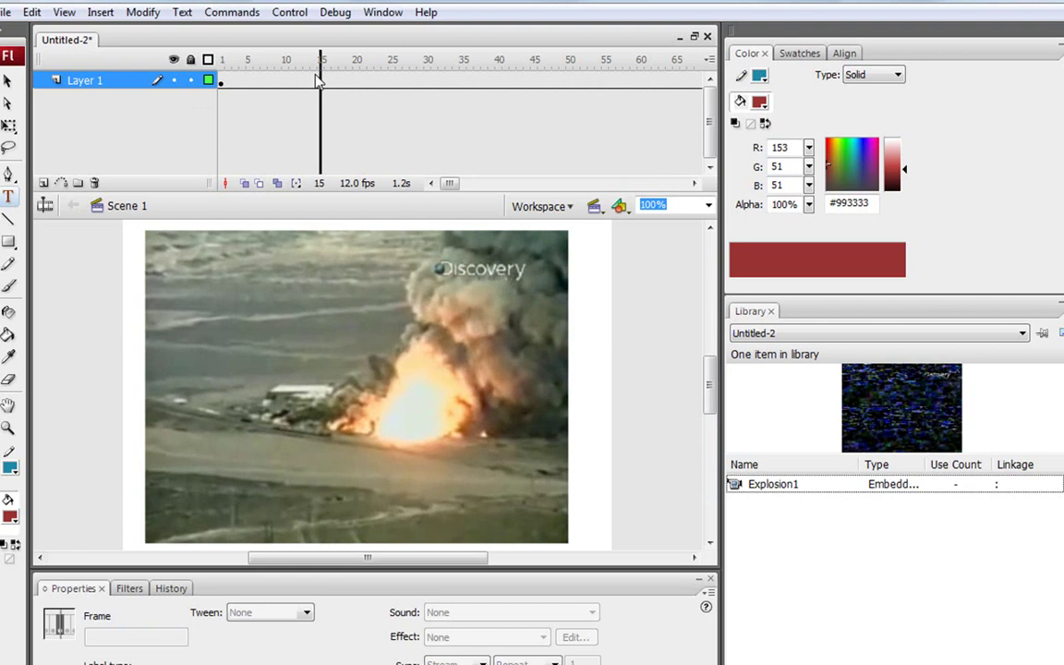
click(289, 13)
click(322, 148)
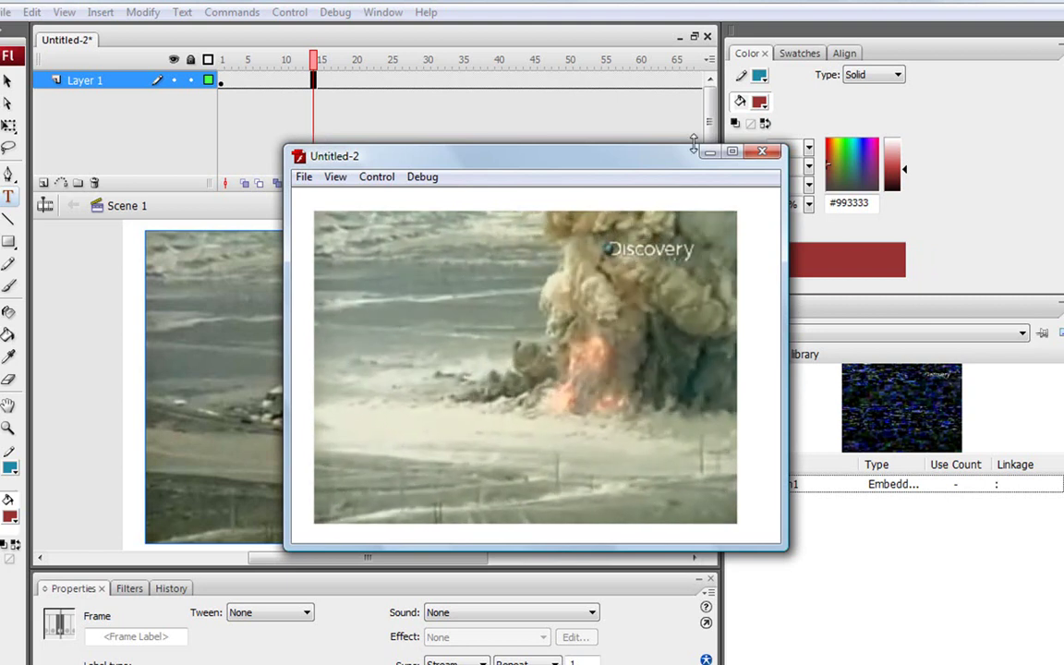
Close the Untitled-2 test movie window
click(762, 151)
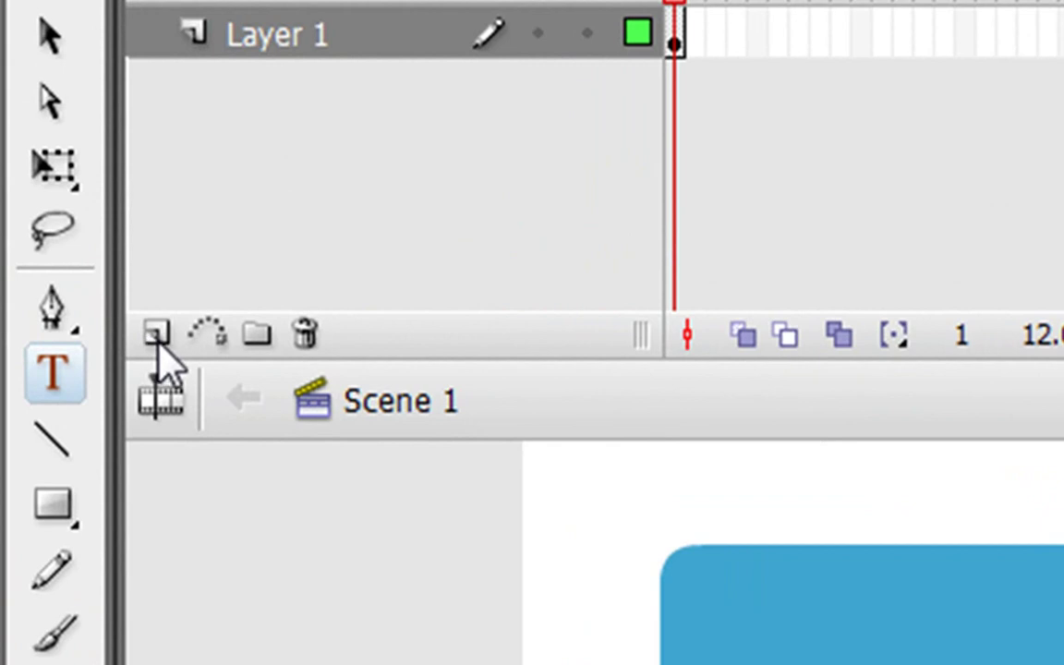
Add a new layer above Layer 1 and choose Explosion1.avi from Documents for import
click(155, 332)
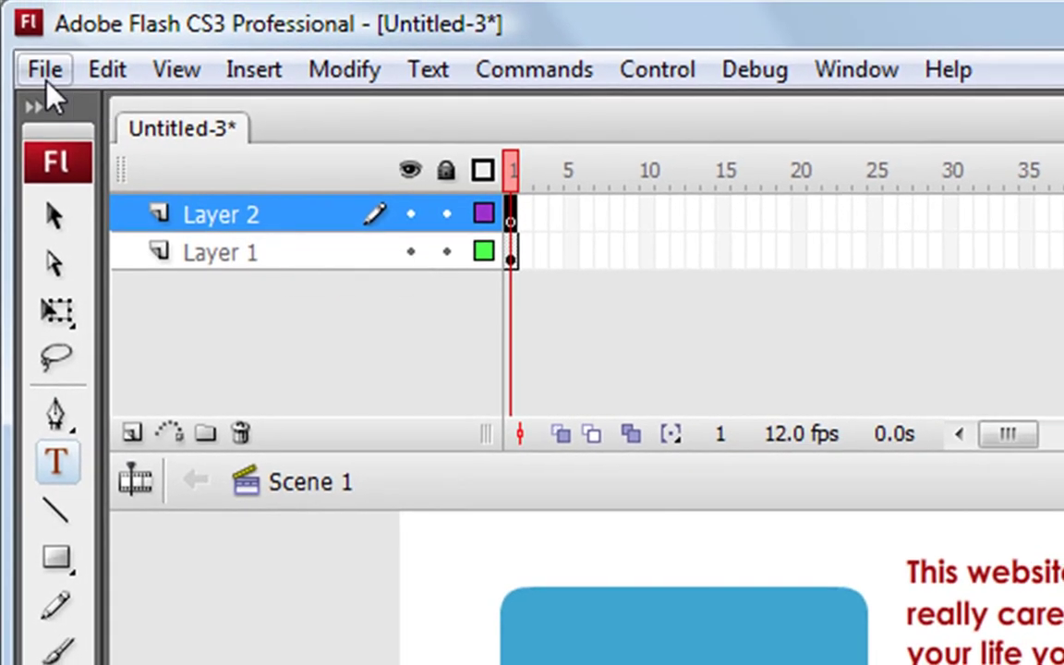
click(46, 52)
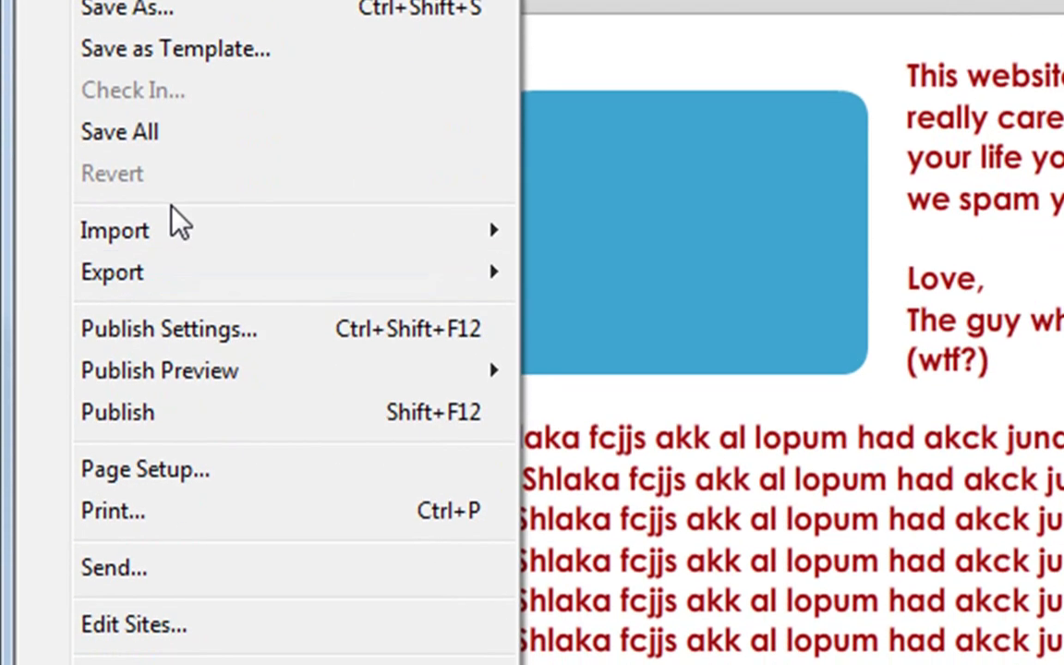
mouse_move(161, 245)
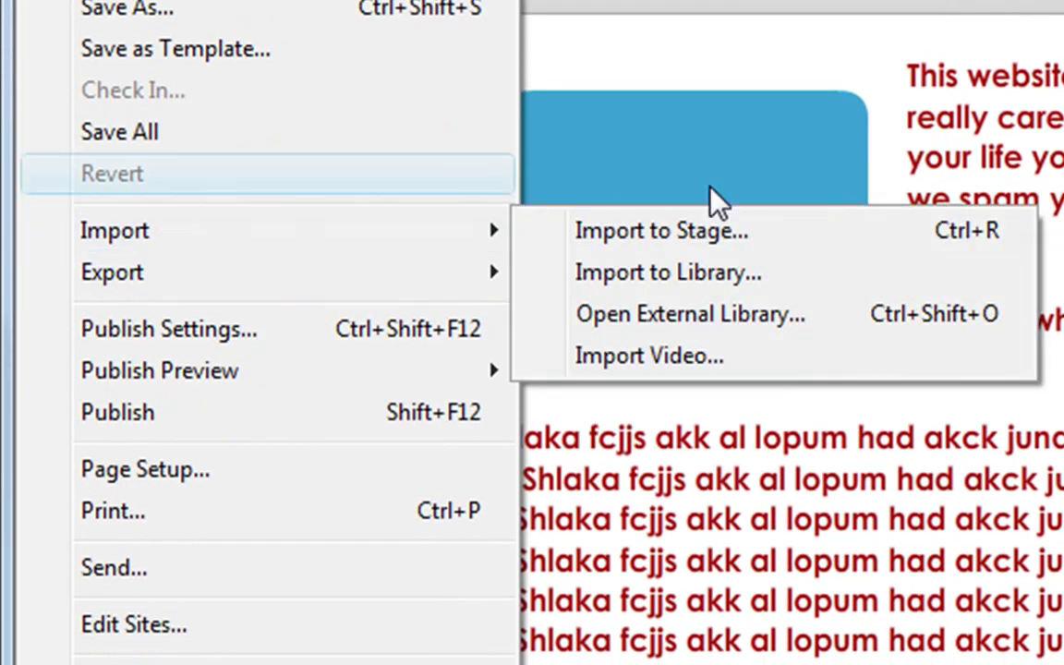
click(707, 280)
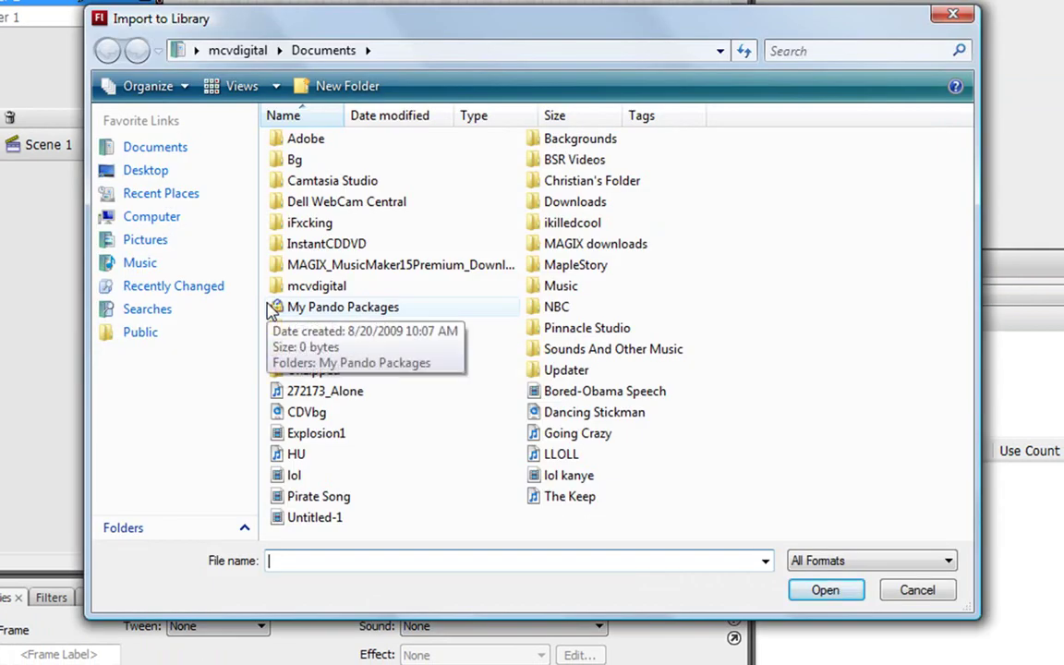
double_click(358, 442)
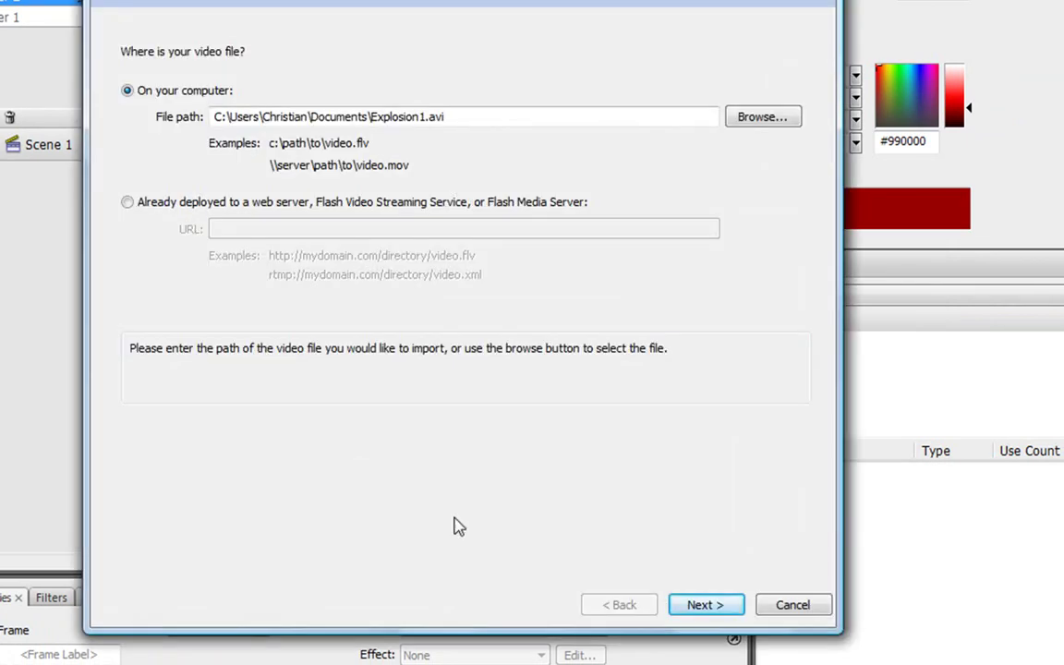
Keep progressive download from a web server and the Custom encoding profile, reaching Skinning
click(699, 606)
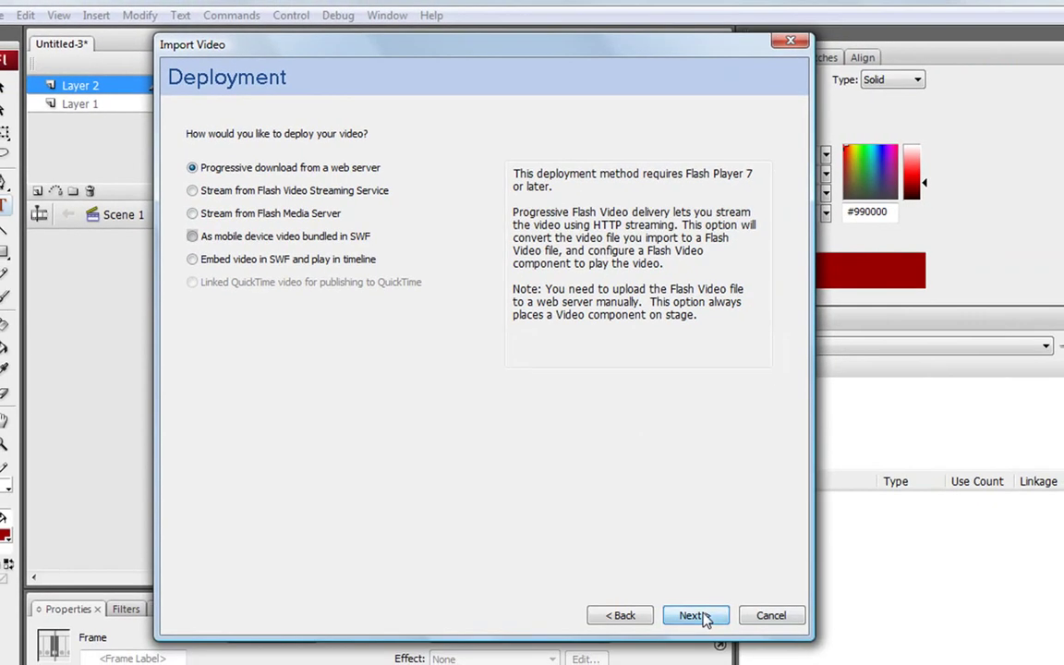
click(700, 617)
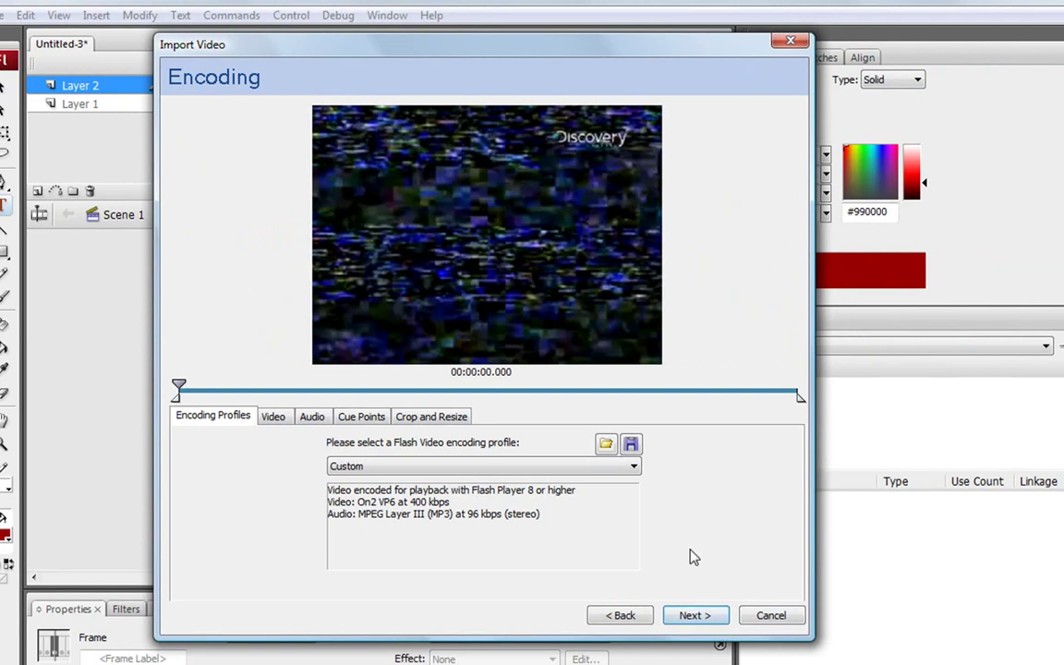
click(693, 615)
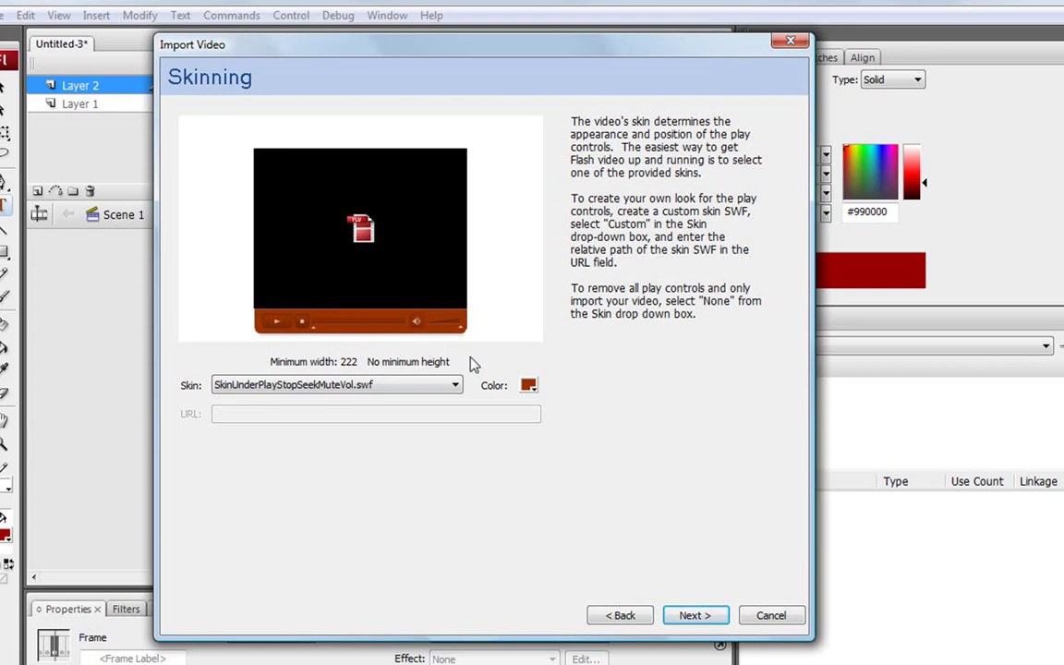
Preview the SkinOverPlaySeekFullscreen, SkinOverPlaySeekStop and SkinUnderAll skins, with a teal skin colour
click(330, 388)
click(355, 461)
click(351, 386)
click(328, 484)
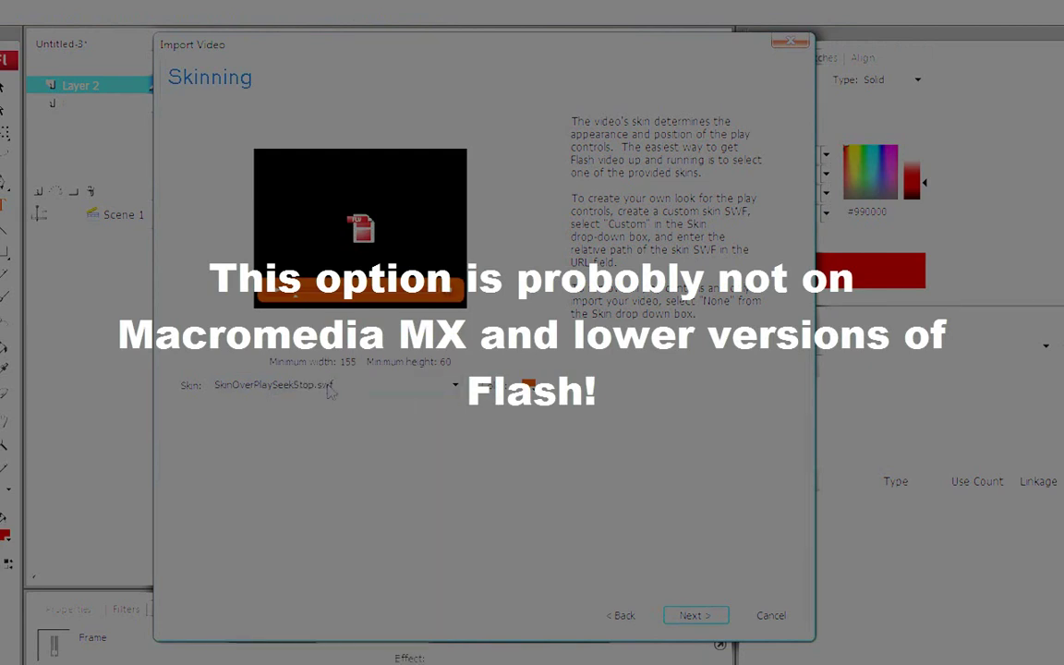
click(314, 385)
click(337, 533)
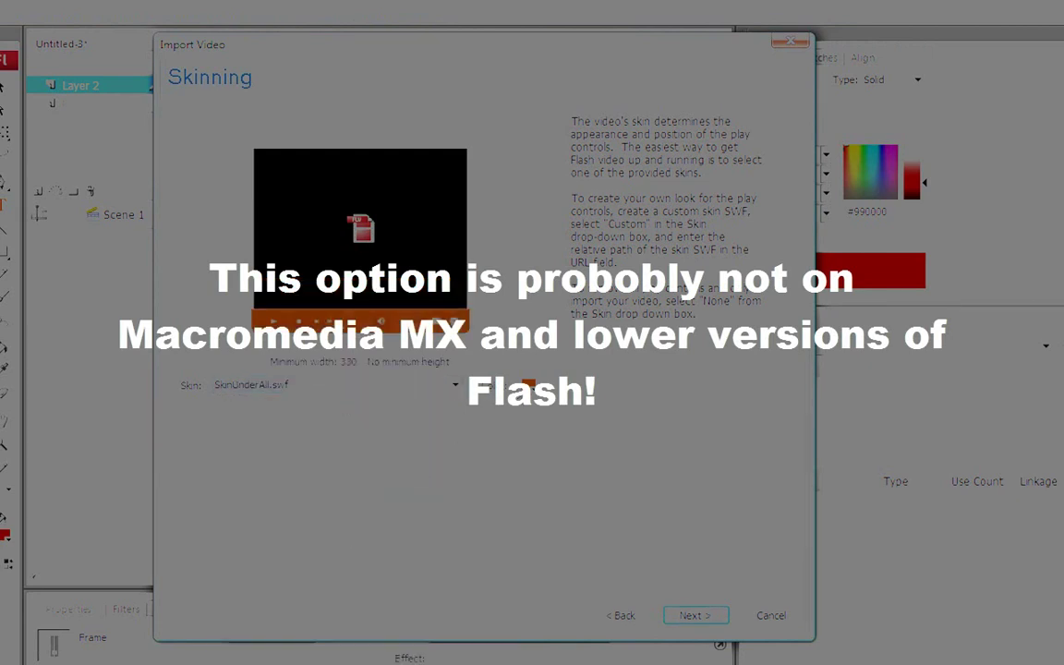
click(527, 385)
click(622, 478)
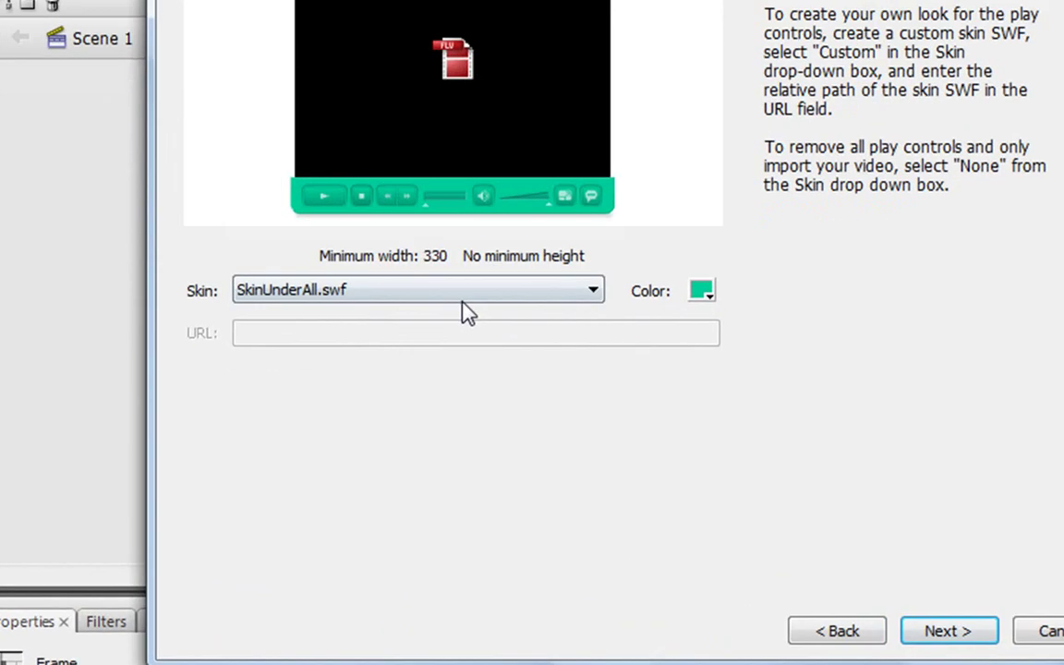
Set the player skin to None and continue to the import summary
click(388, 385)
drag(458, 503, 454, 422)
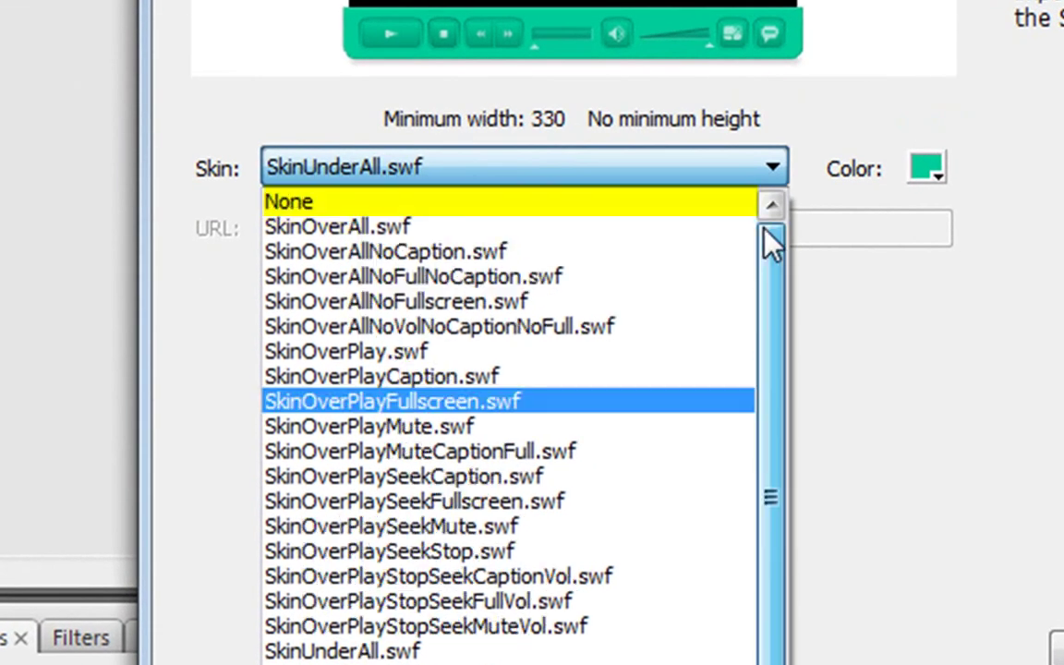
click(678, 205)
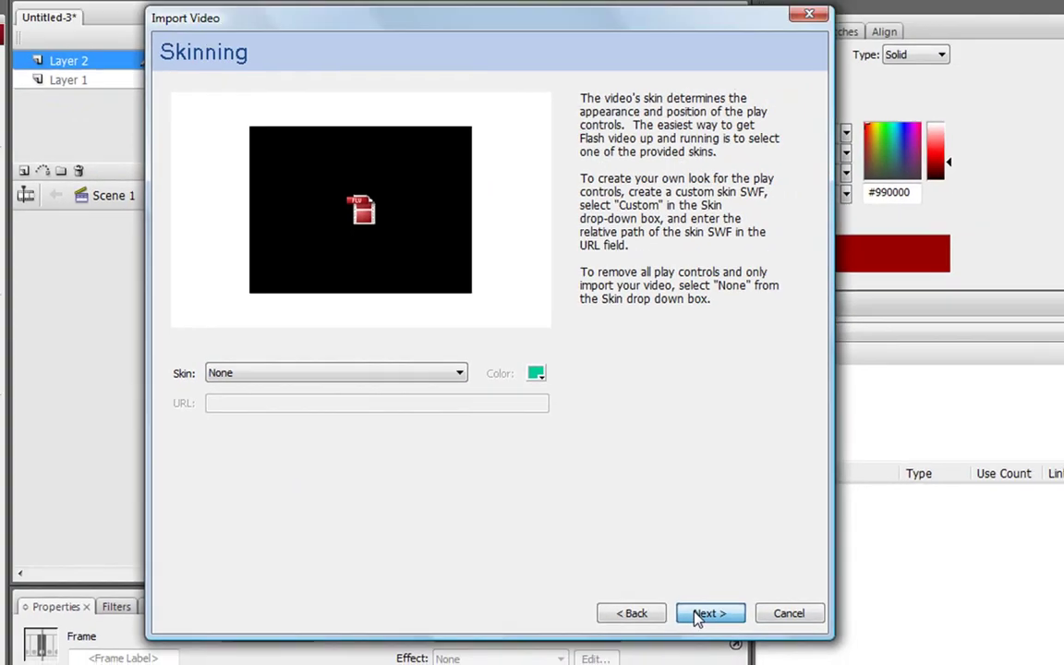
click(699, 615)
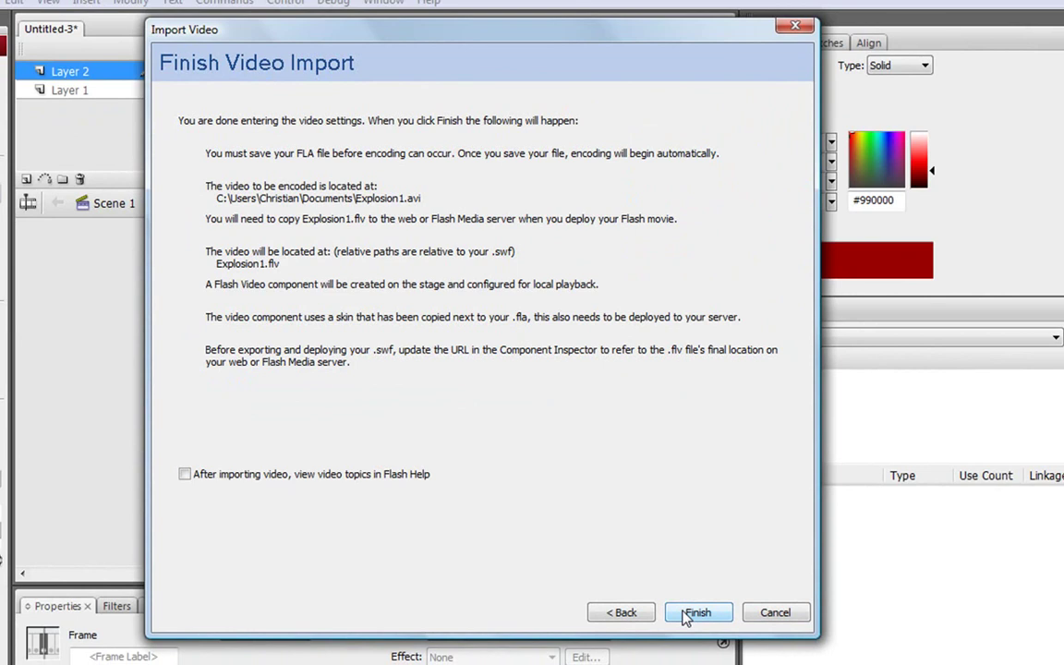
Finish the import and save the document as Untitled-3.fla so encoding starts
click(695, 613)
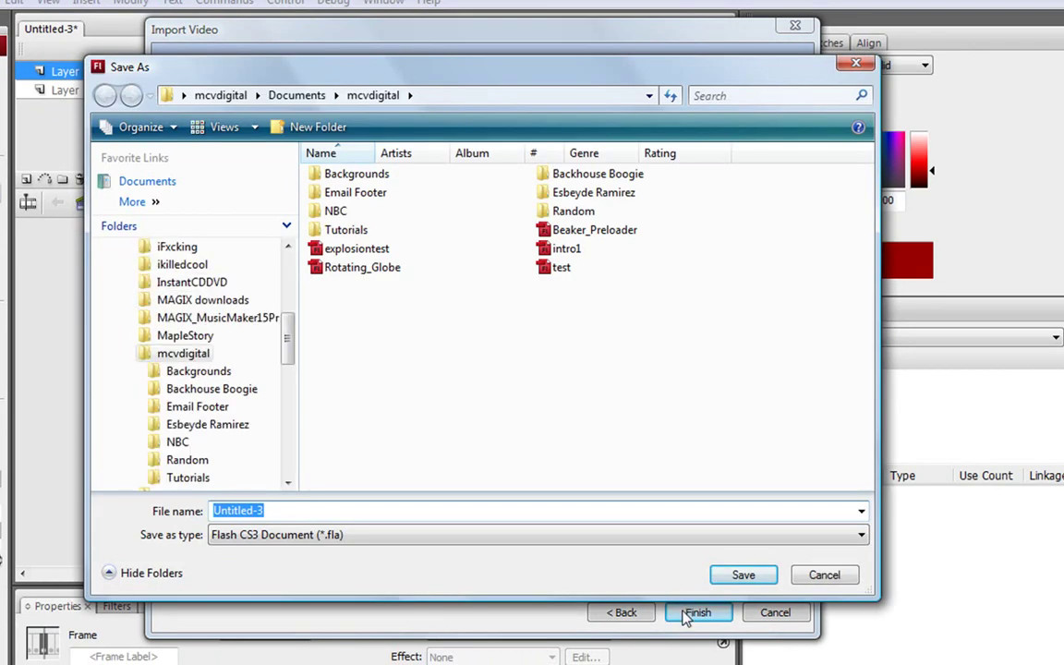
key(Return)
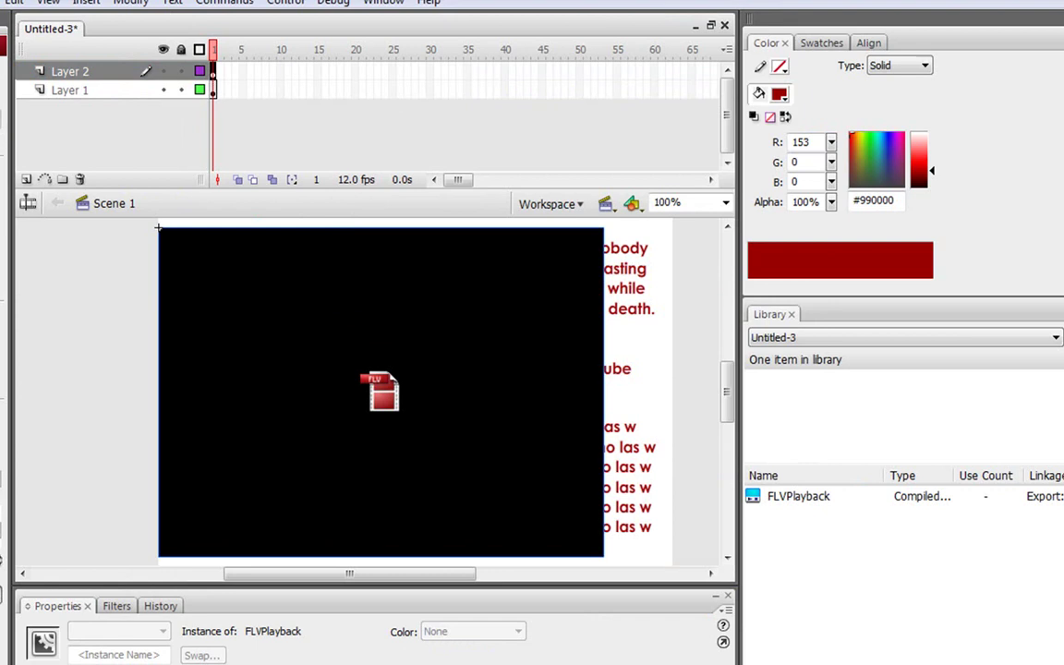
Scale the FLVPlayback player down with Free Transform (Q) and fit it inside the blue box
key(q)
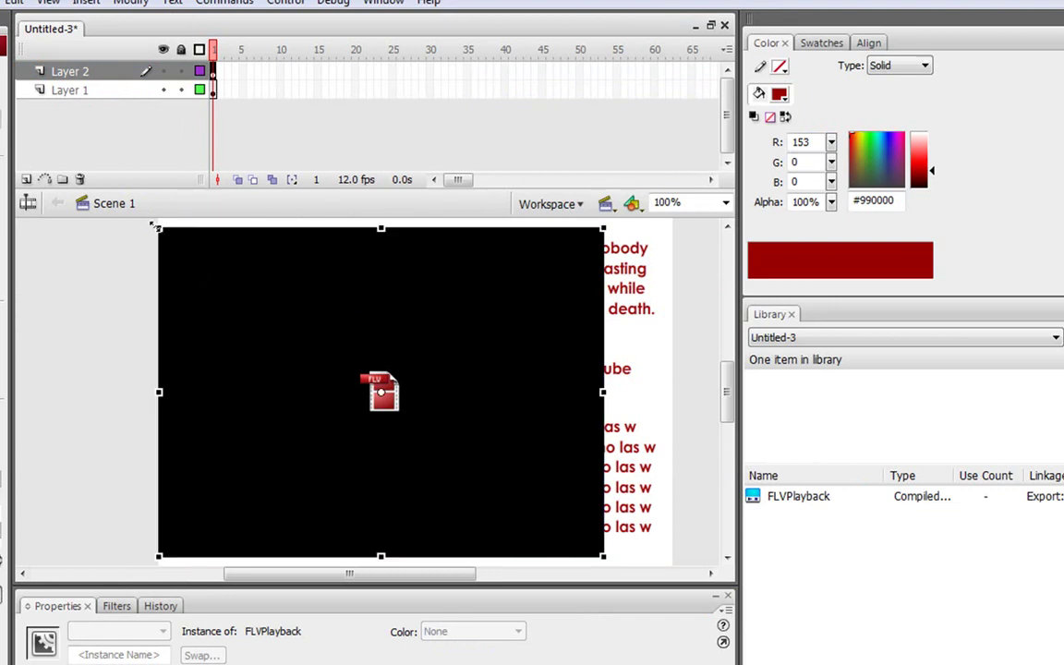
drag(154, 226, 389, 406)
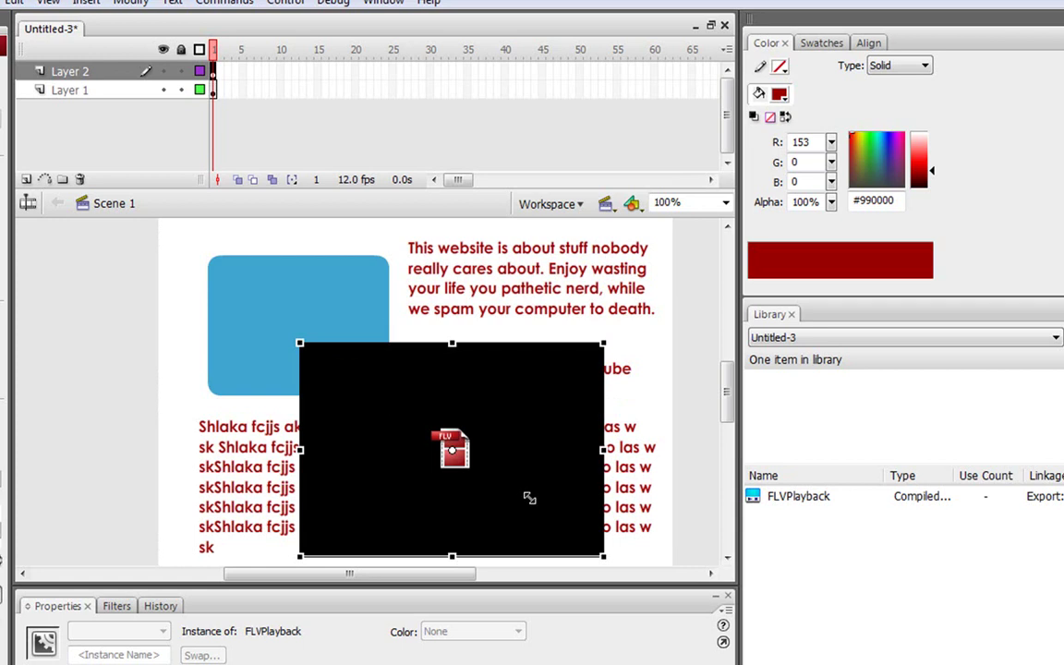
drag(501, 480, 200, 303)
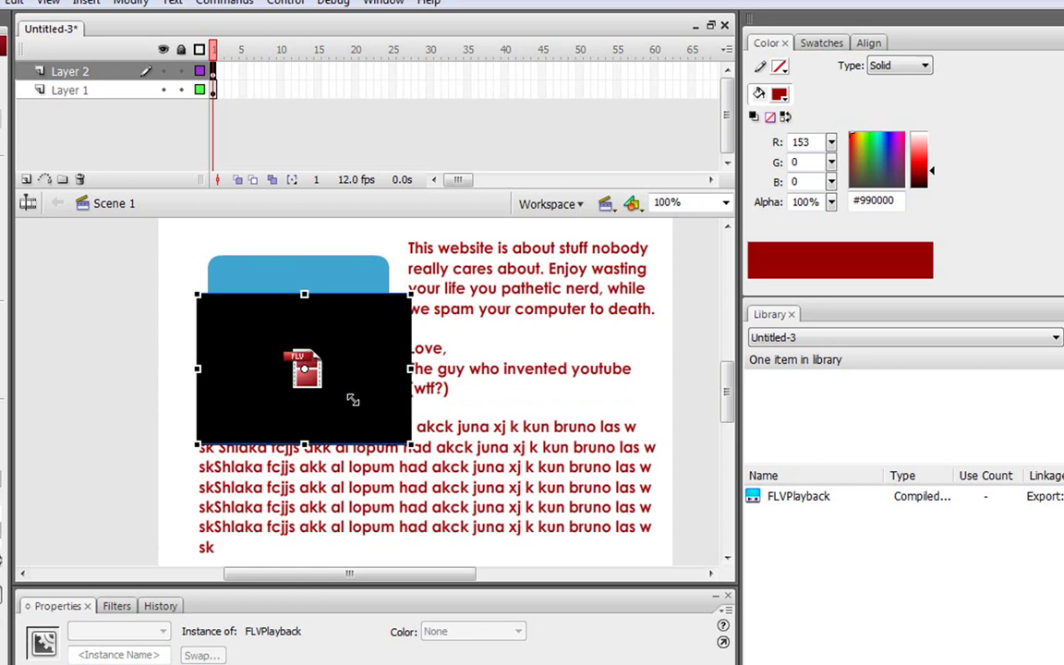
drag(354, 407, 282, 327)
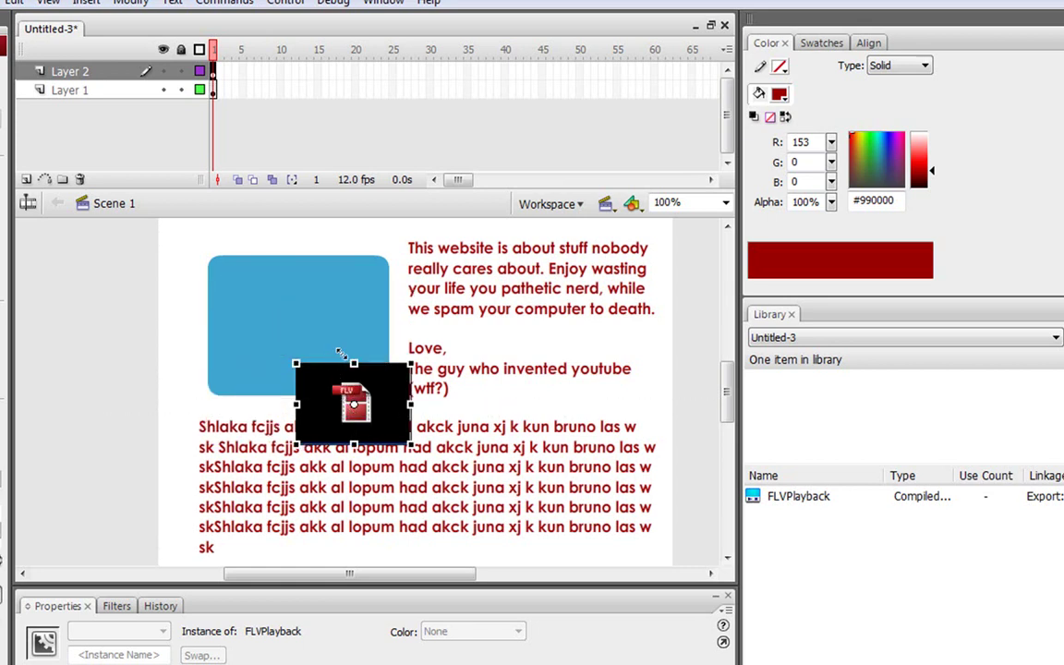
drag(341, 358, 372, 395)
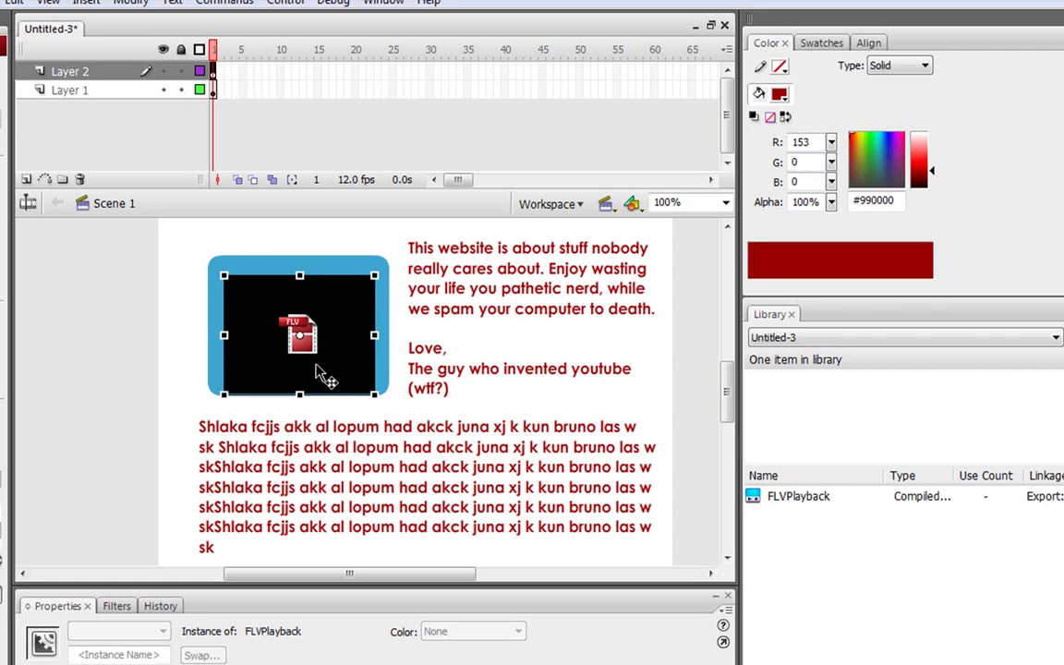
key(Up)
key(Up)
key(Up)
key(Up)
key(Up)
key(Up)
key(Up)
key(Up)
key(Up)
key(Up)
key(Up)
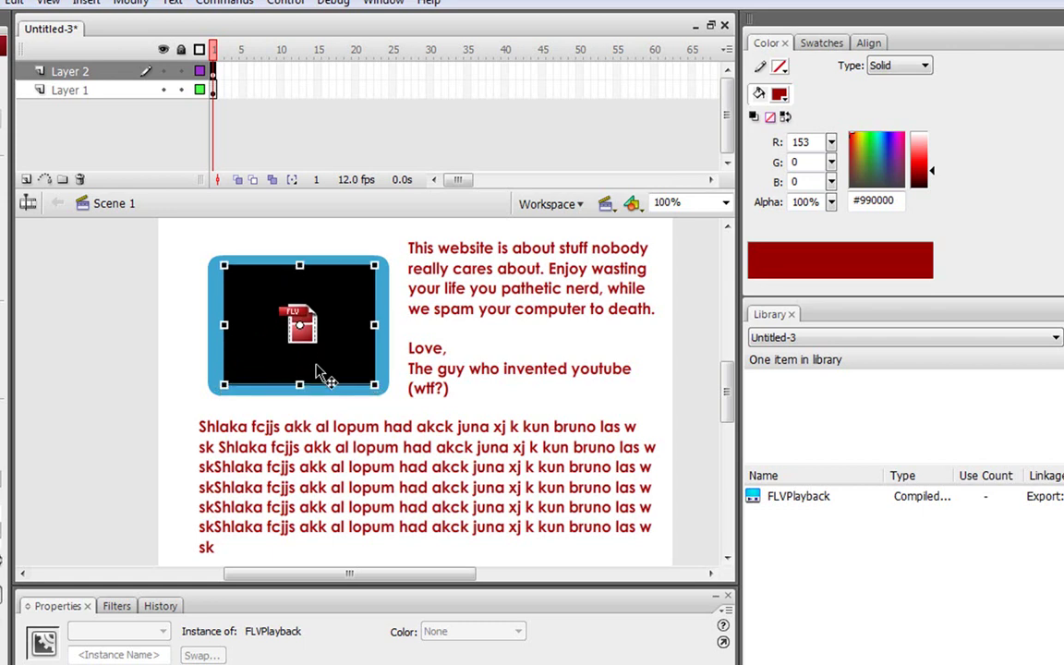
key(Down)
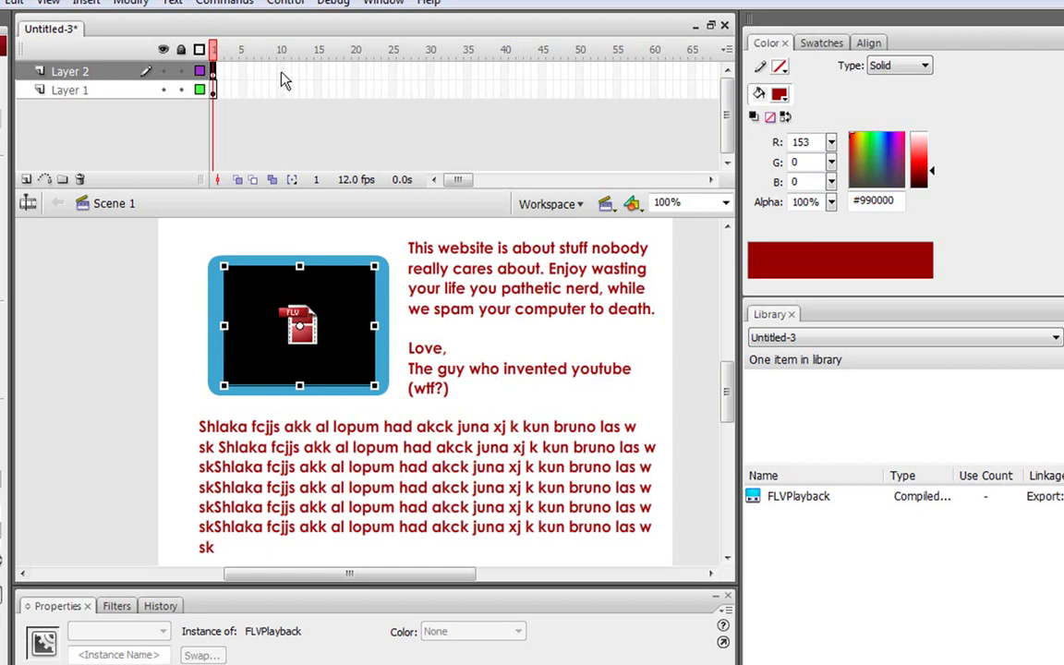
Test the movie to watch the explosion video in the blue box, then dismiss the player's context menu
click(292, 6)
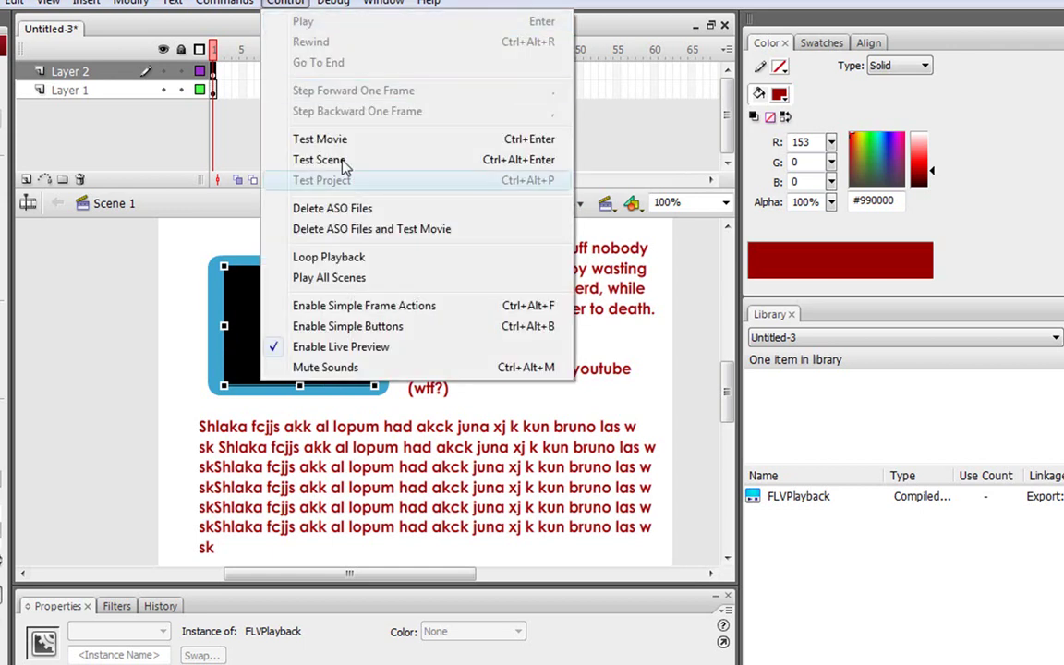
click(319, 141)
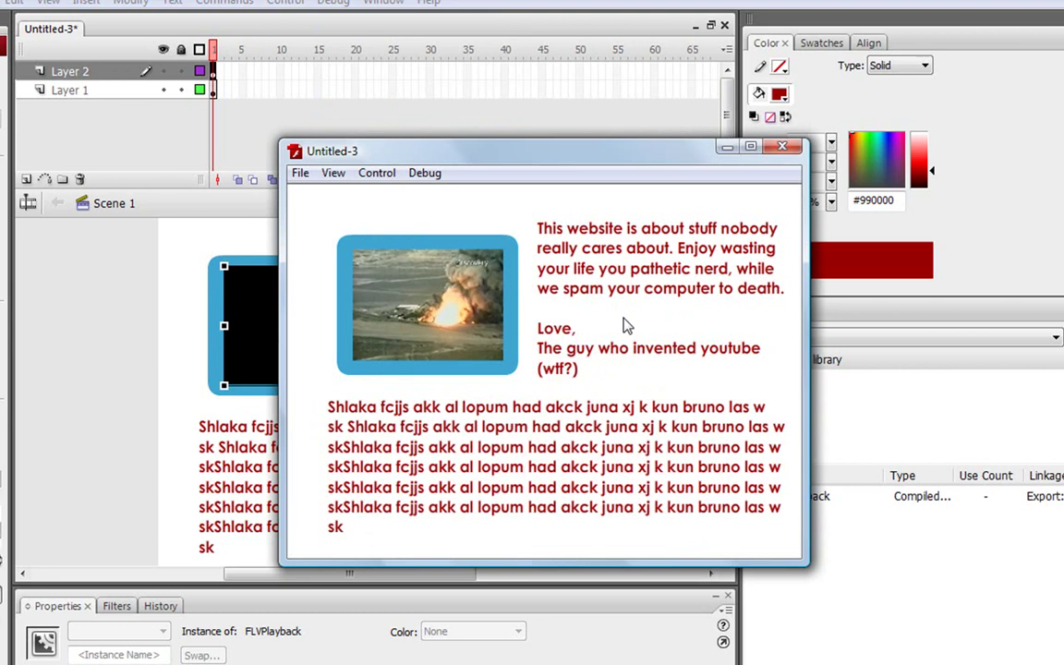
right_click(435, 342)
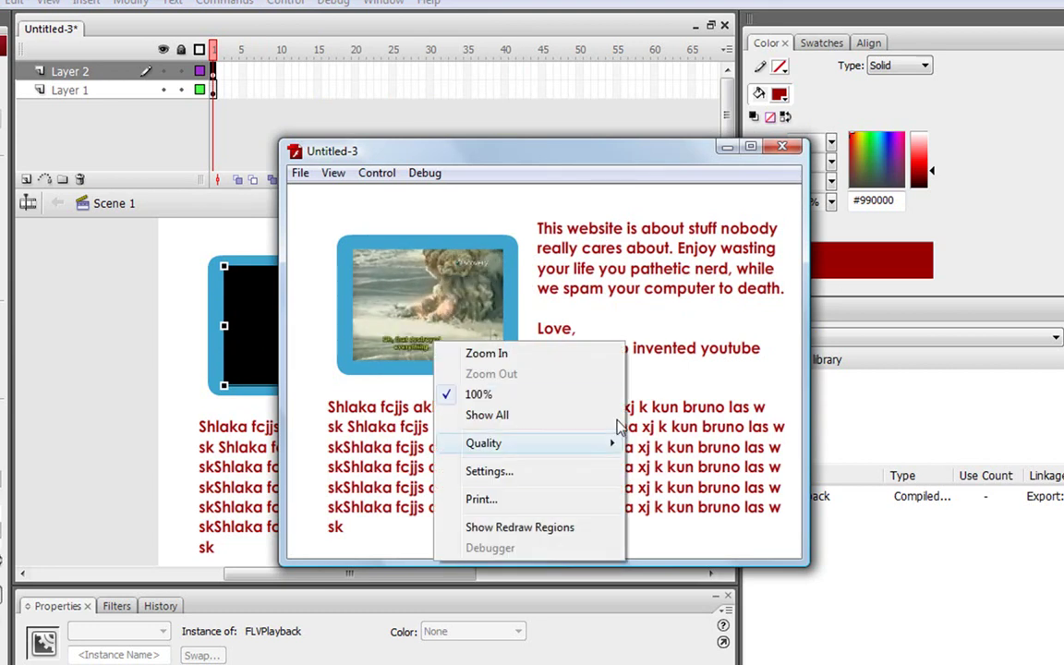
click(676, 418)
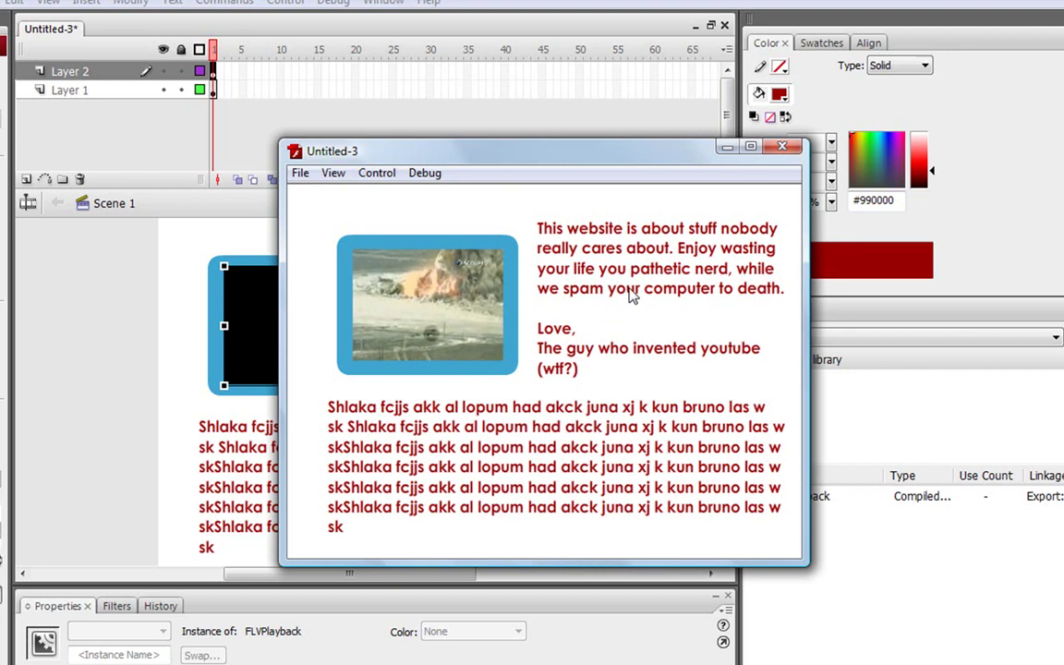
Close the test movie and import the Explosion1 video into the library
key(ctrl+w)
click(14, 2)
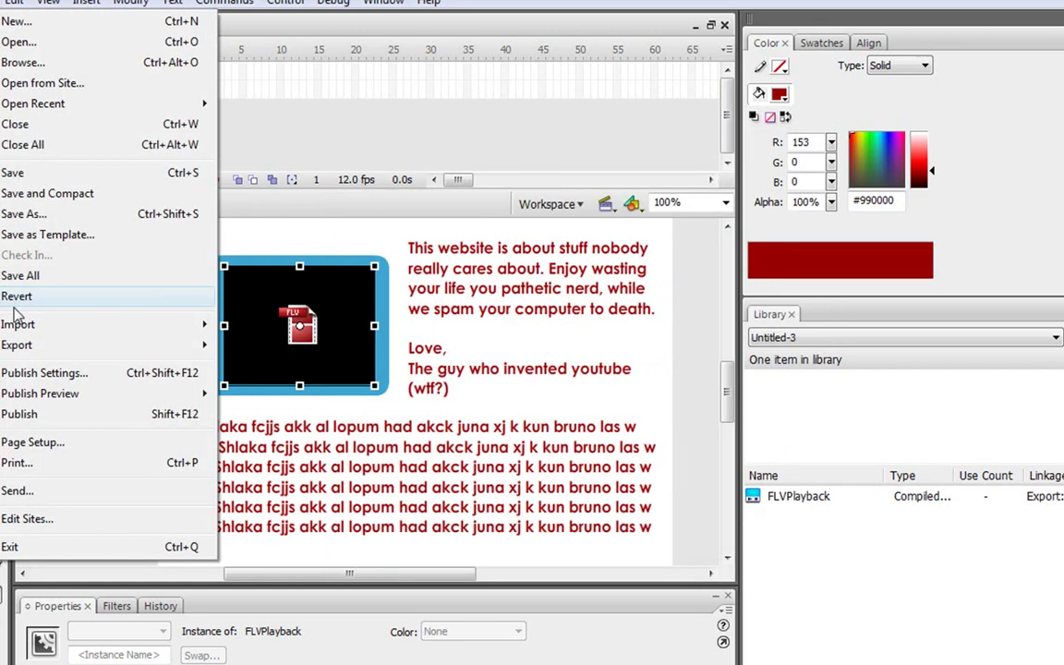
mouse_move(138, 325)
click(266, 347)
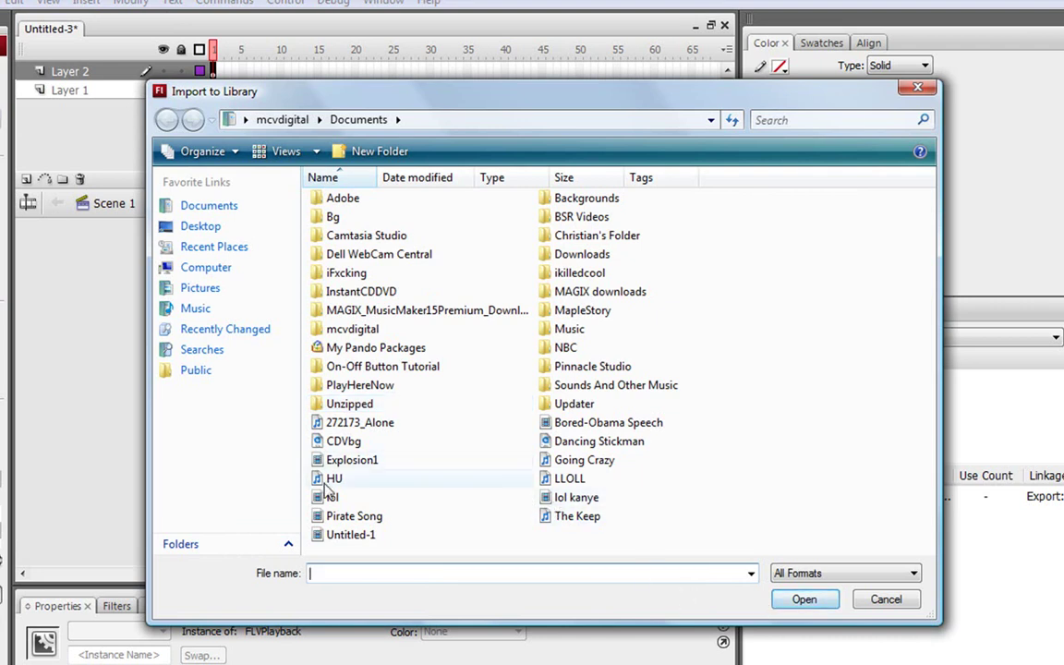
double_click(349, 459)
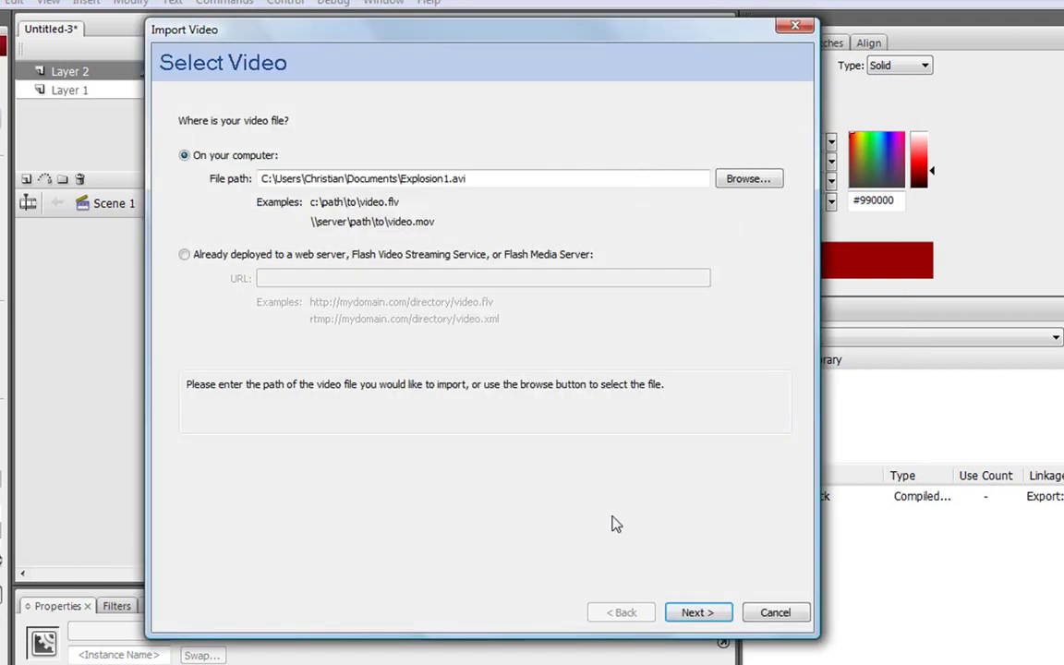
Keep progressive download deployment and default encoding, advancing the wizard to the Skinning page
click(698, 612)
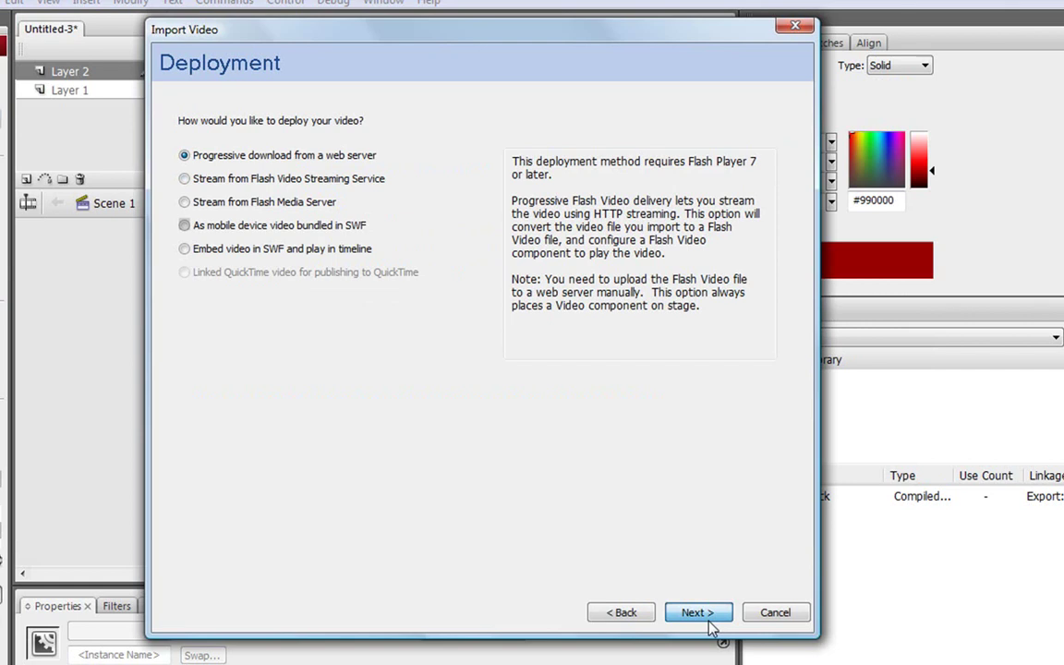
click(709, 620)
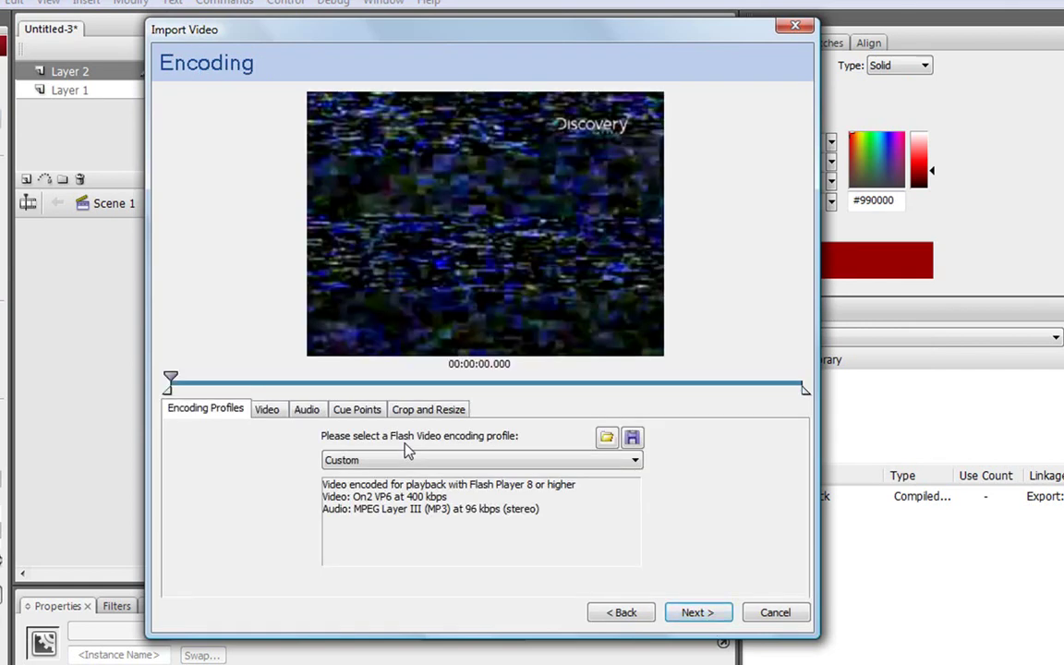
click(606, 614)
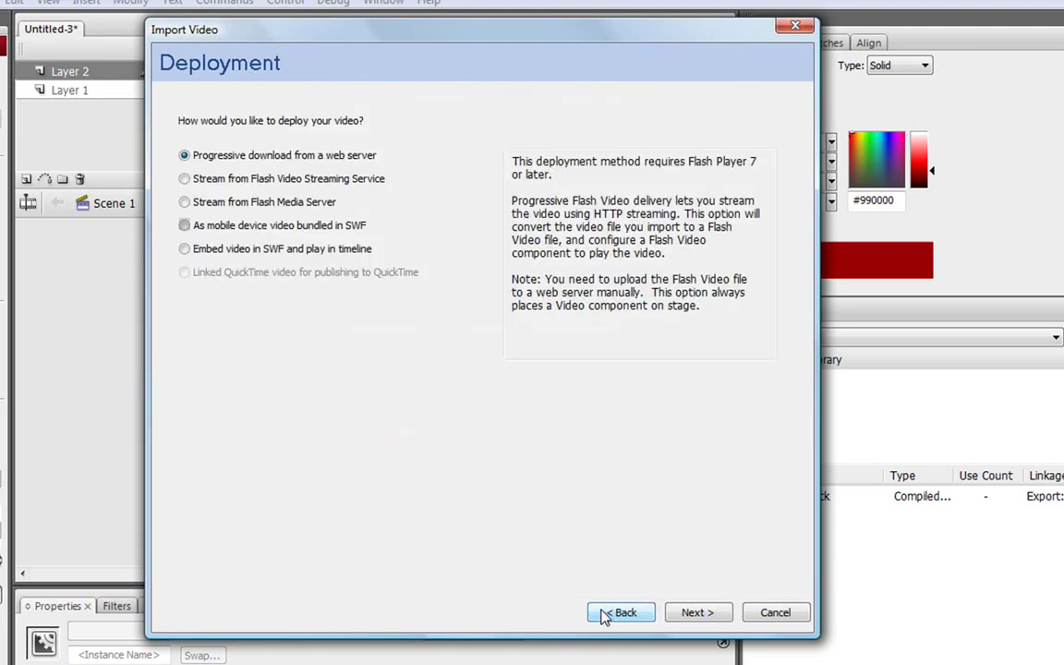
click(704, 611)
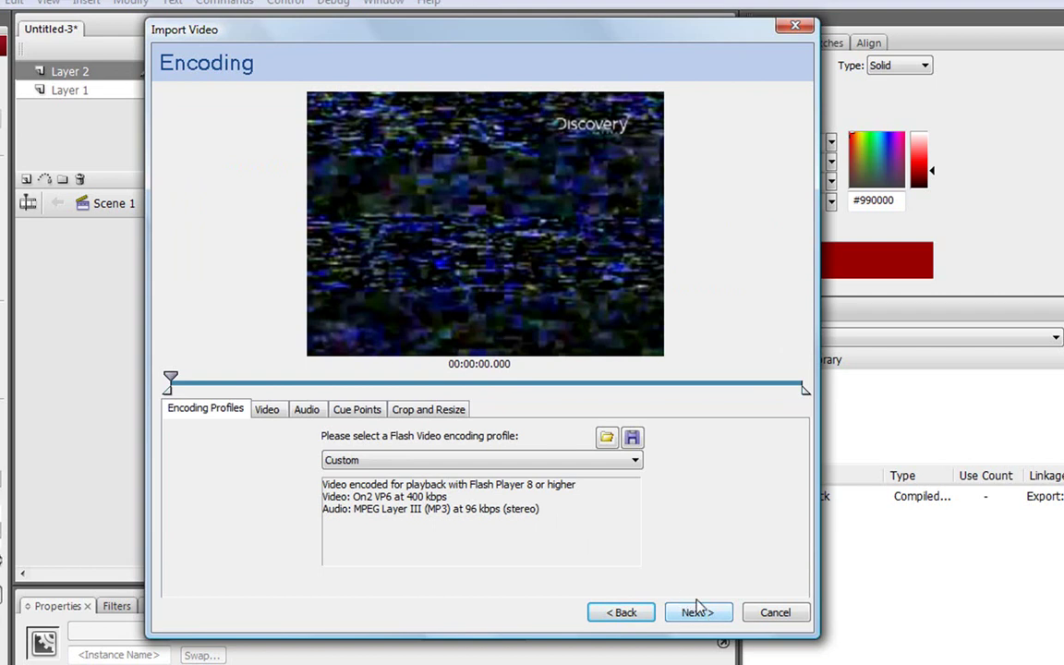
click(698, 612)
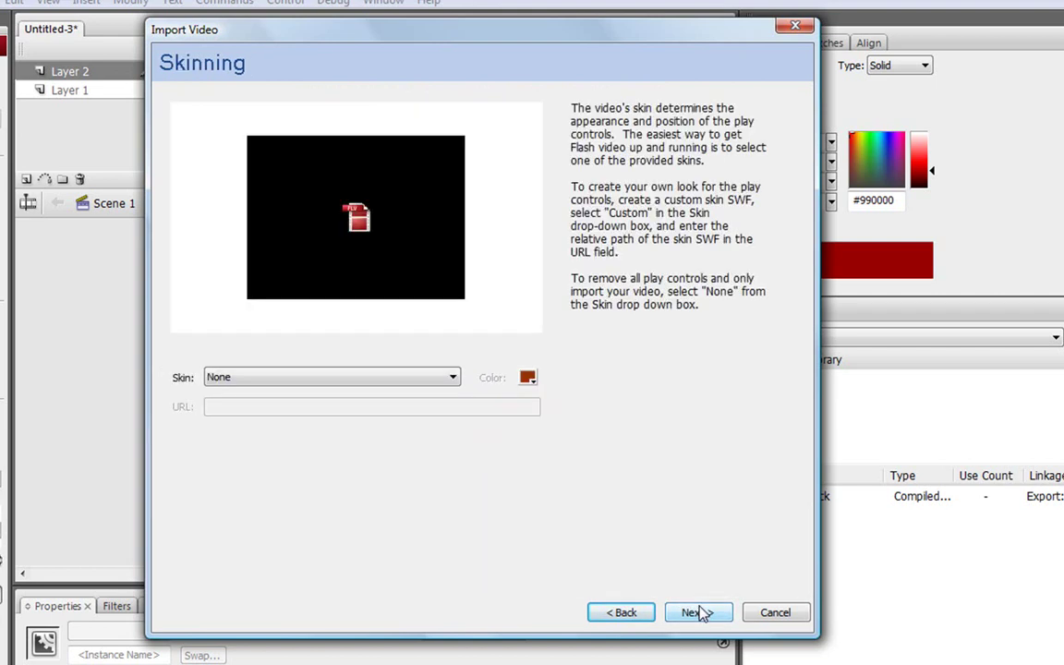
Preview the SkinOverPlay, SkinOverPlayStopSeekCaptionVol and SkinUnderPlayFullscreen player skins
click(295, 379)
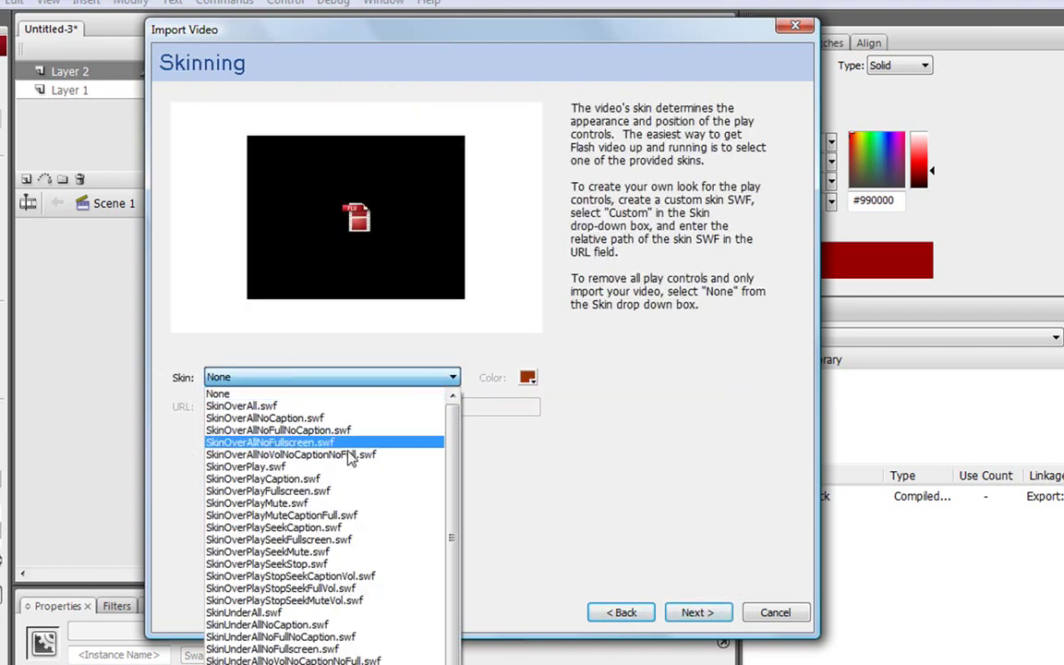
click(354, 468)
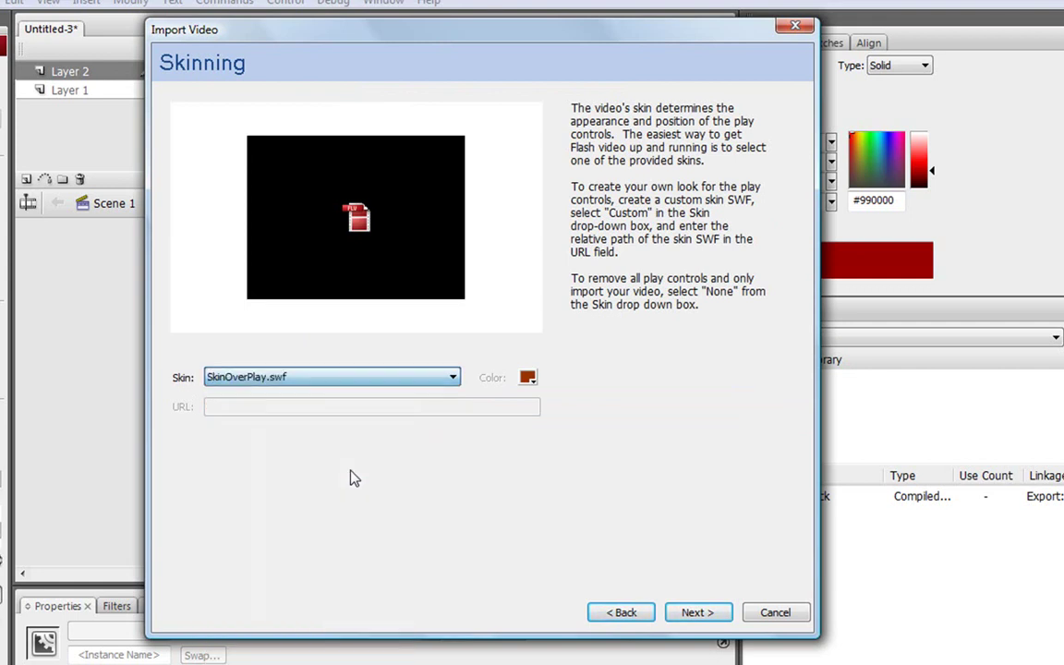
click(349, 377)
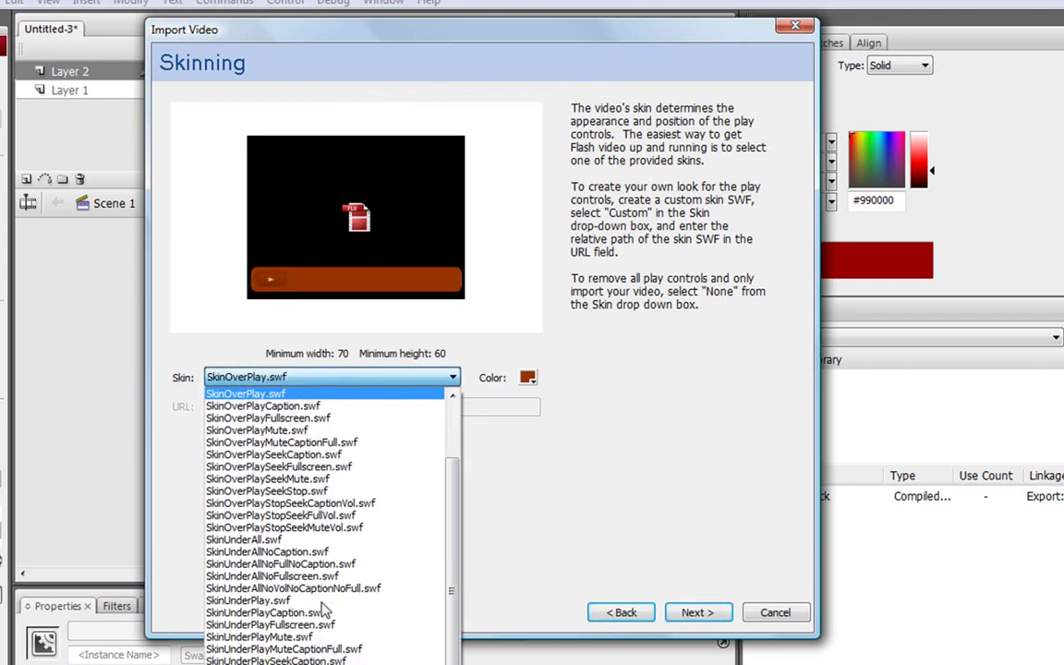
click(393, 504)
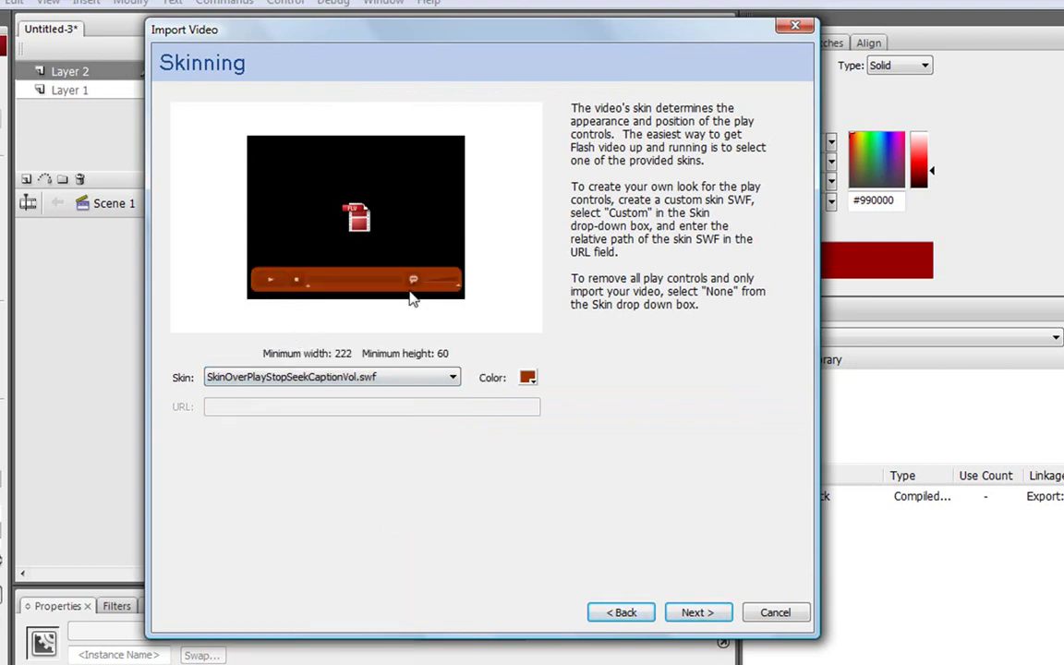
click(410, 377)
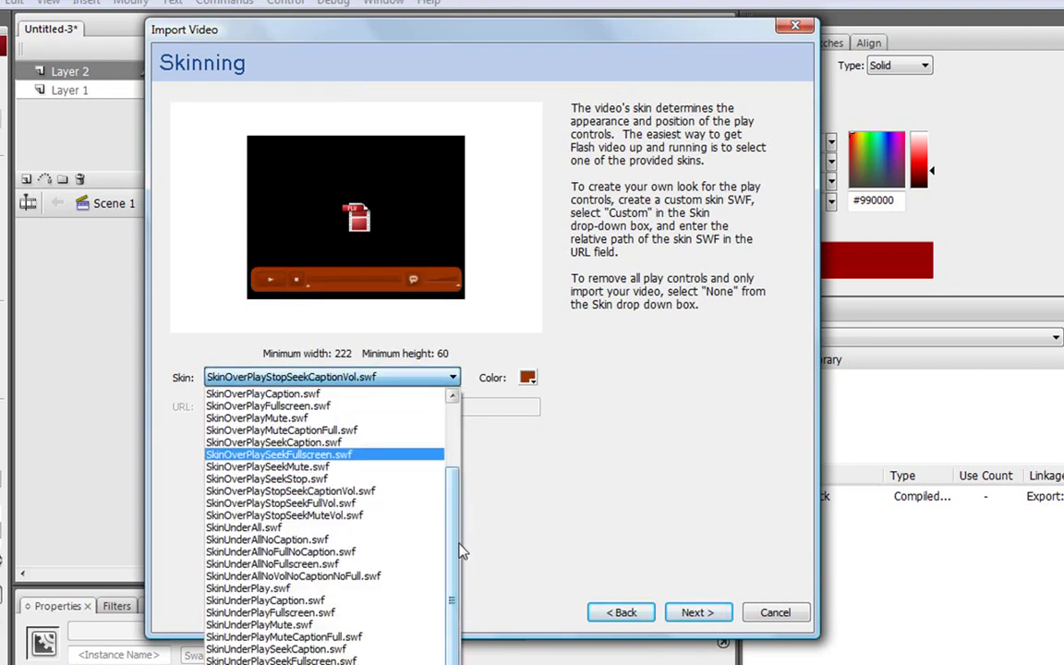
click(397, 612)
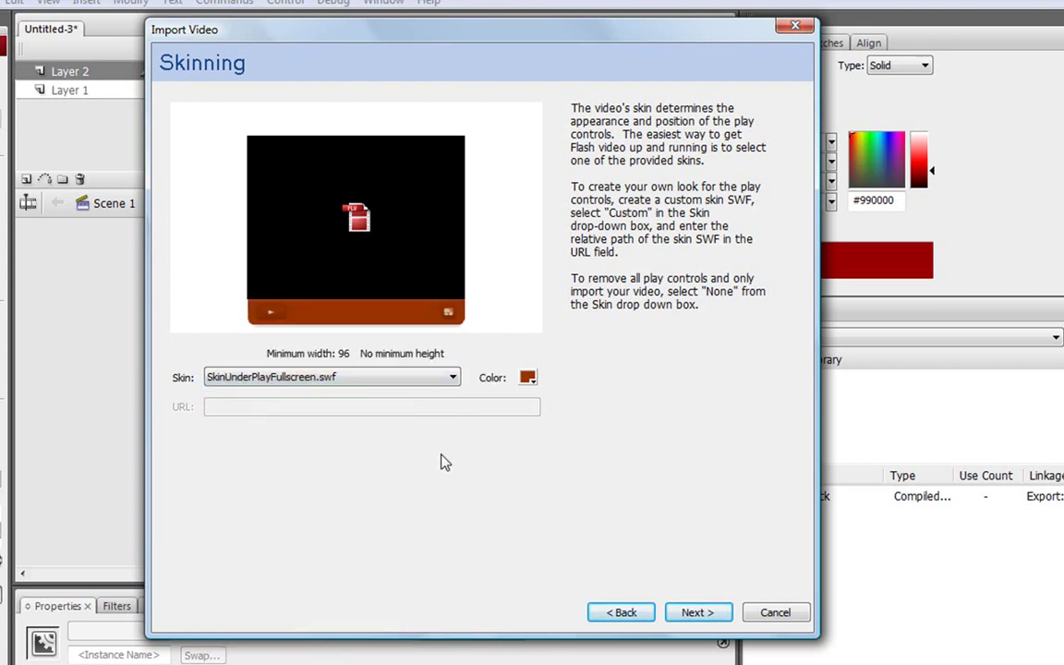
Try SkinOverAllNoFullNoCaption.swf, then settle on the SkinOverAllNoCaption.swf skin
click(402, 374)
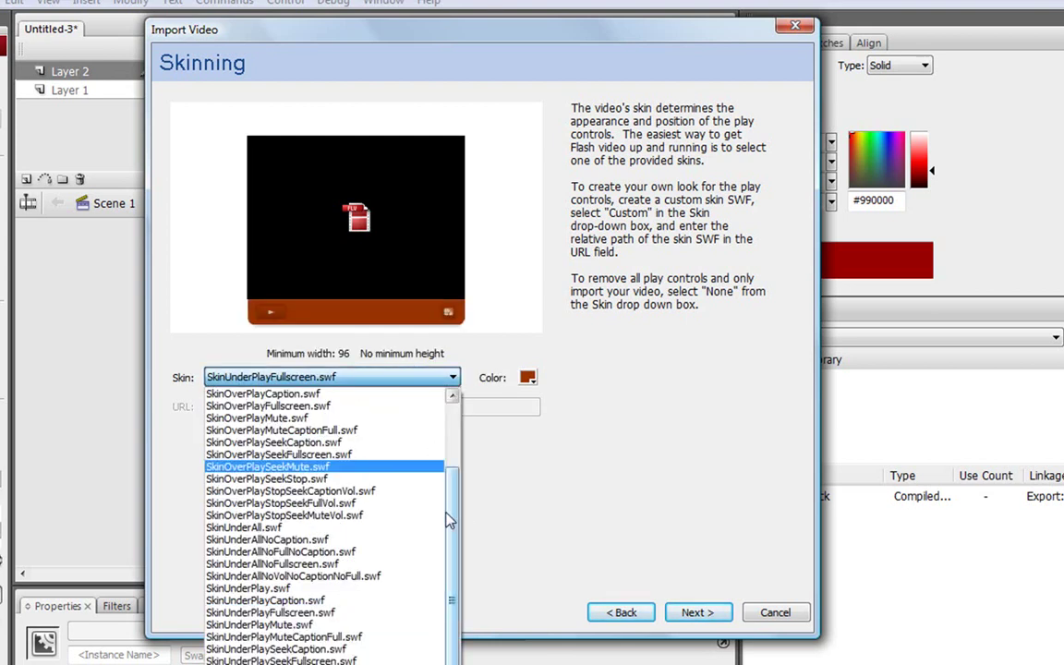
scroll(462, 491, up, 1)
scroll(462, 491, up, 3)
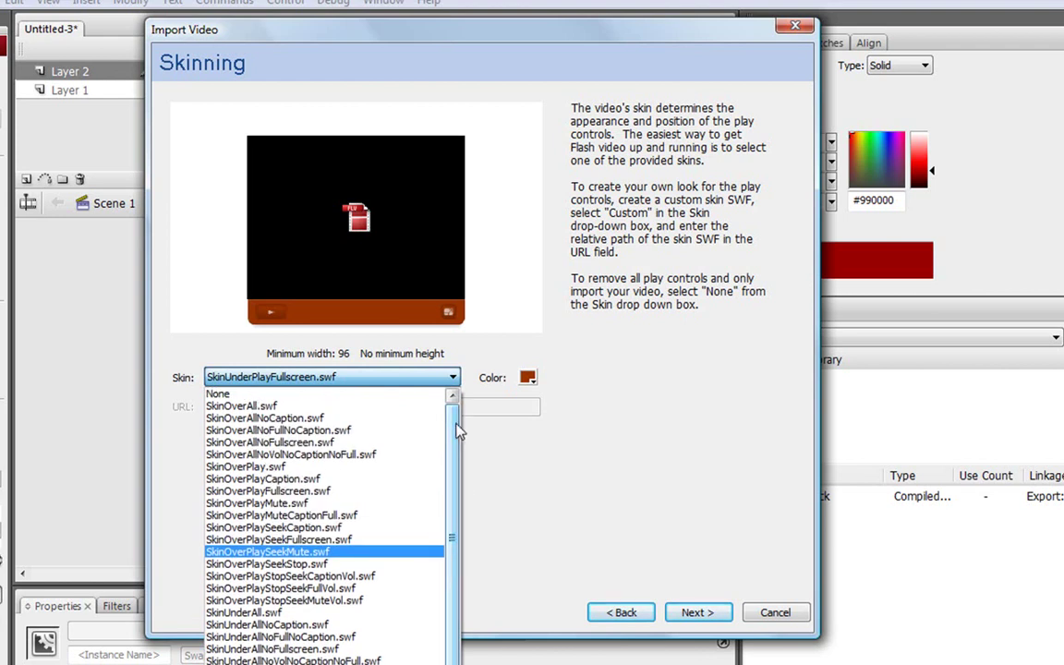
click(309, 429)
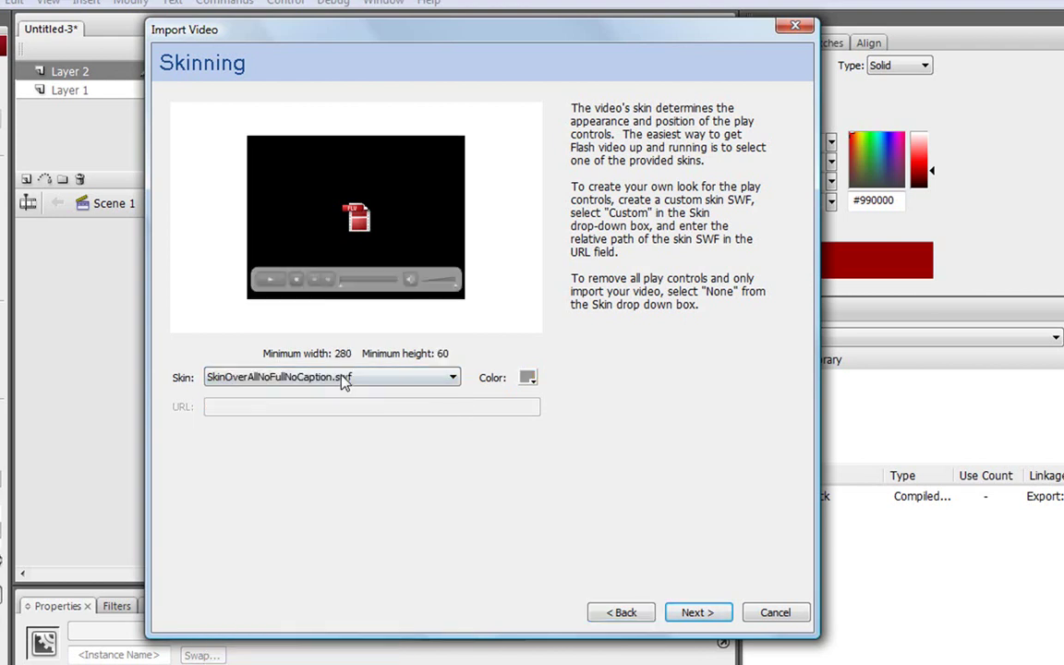
click(344, 378)
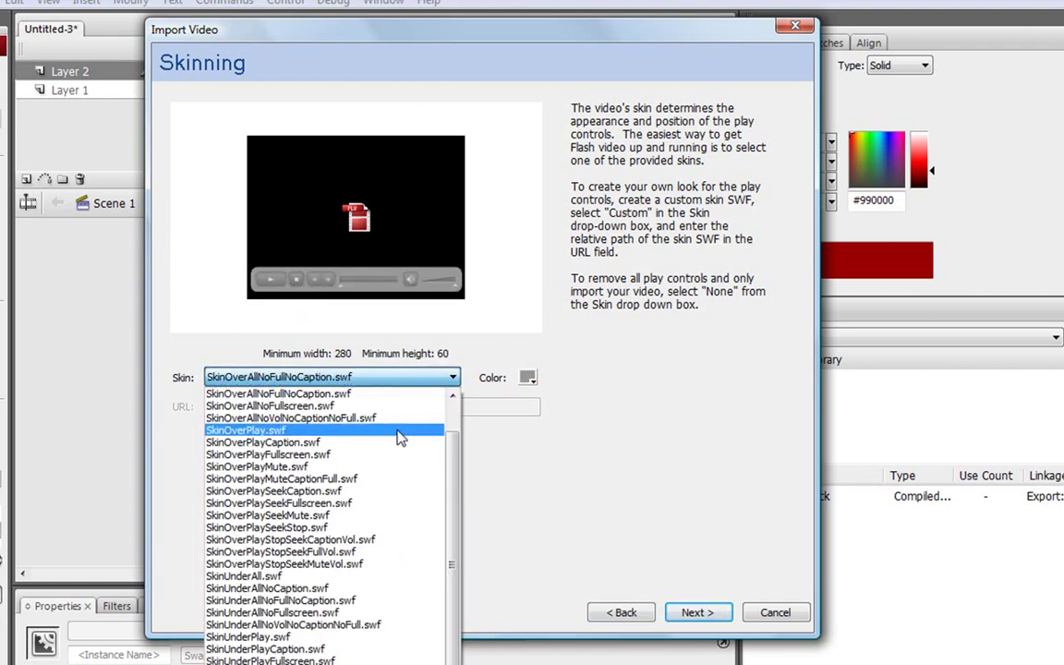
scroll(451, 453, up, 1)
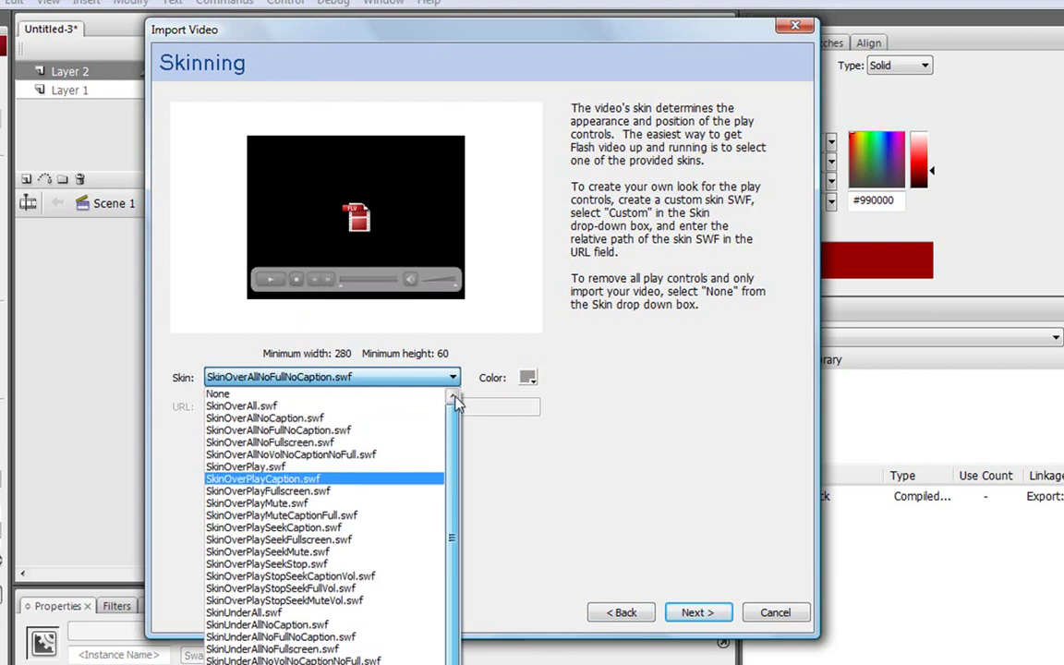
click(343, 420)
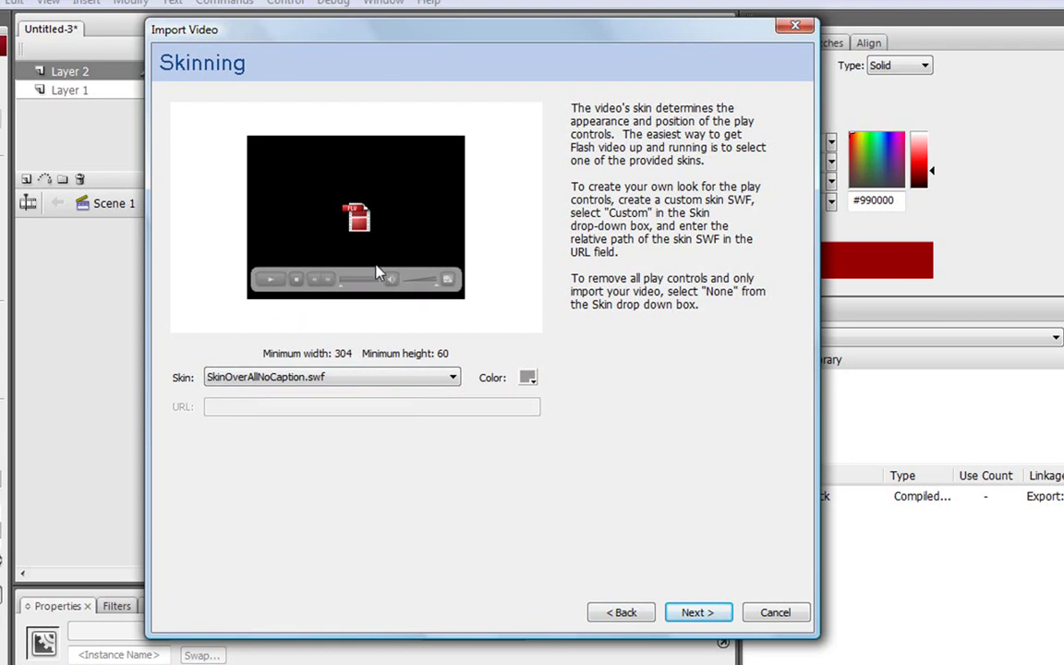
Accept the skin and finish the import, encoding Explosion1.avi into Explosion13.flv
click(697, 613)
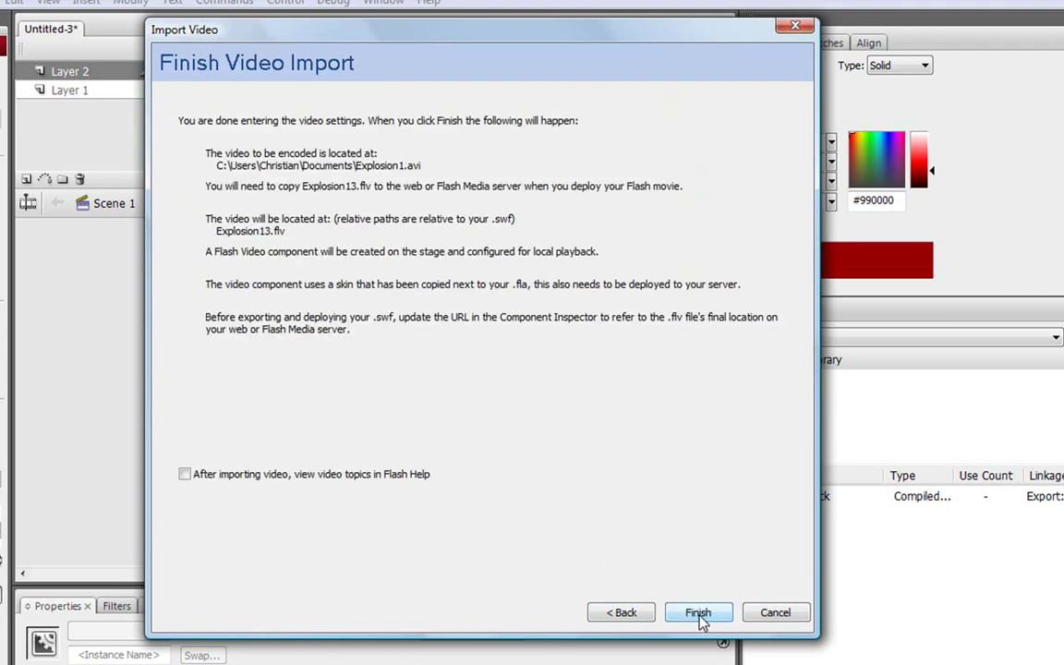
click(698, 613)
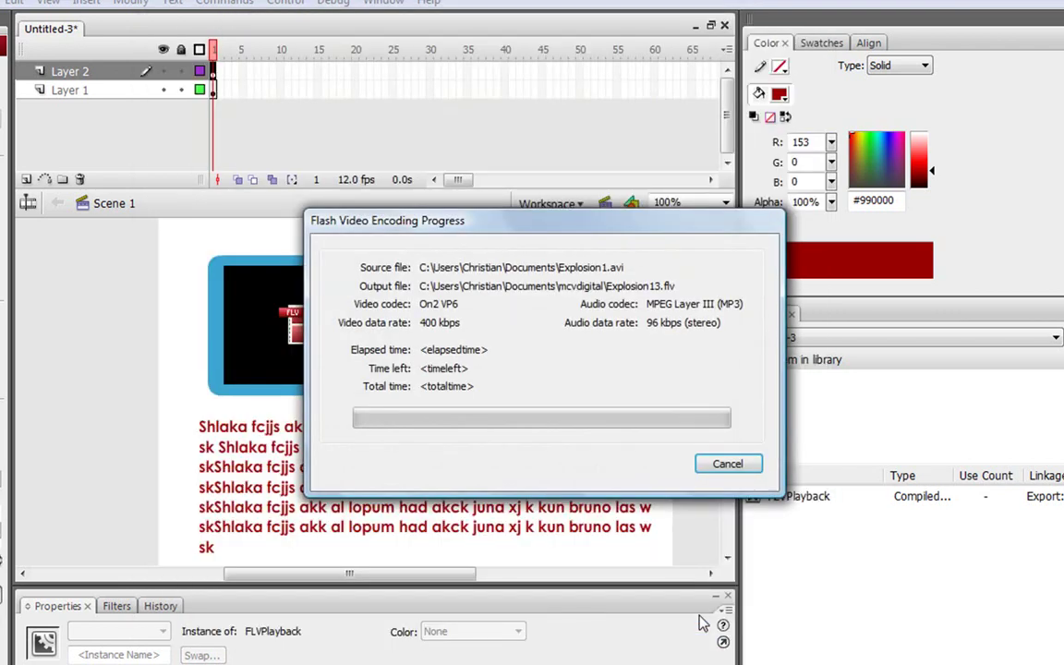